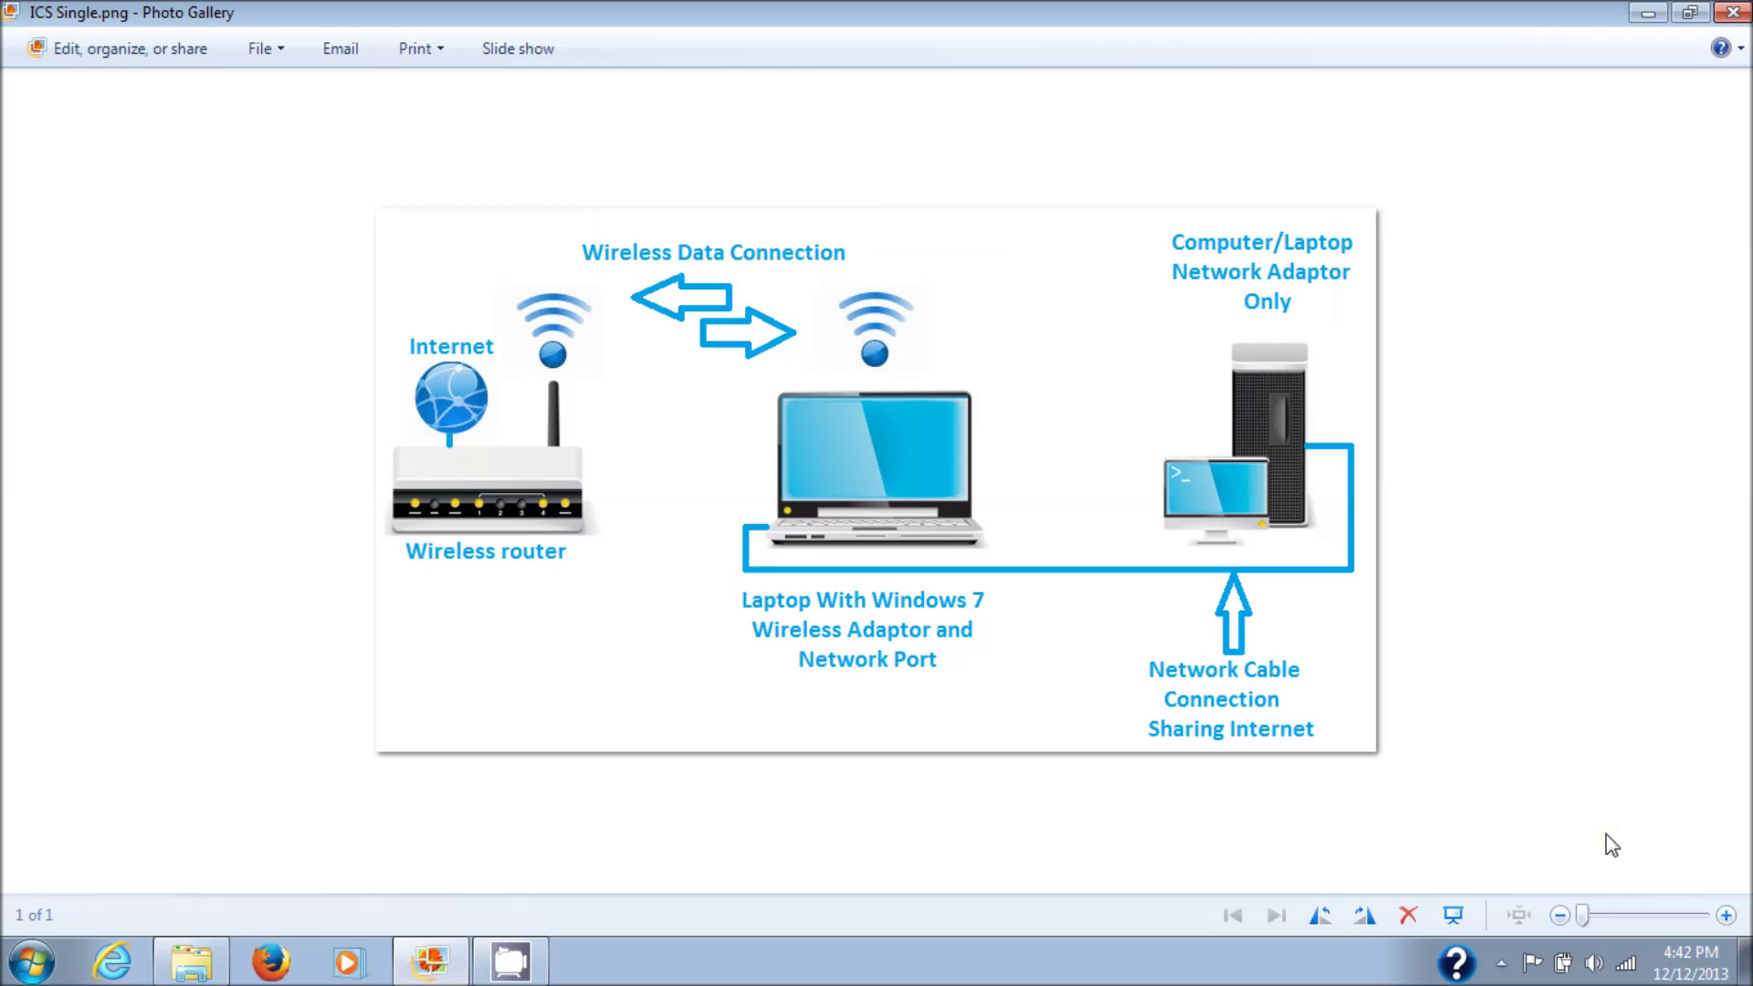
# From the tray network icon, go to the Network and Sharing Center's adapter list.
pyautogui.moveTo(1630, 971)
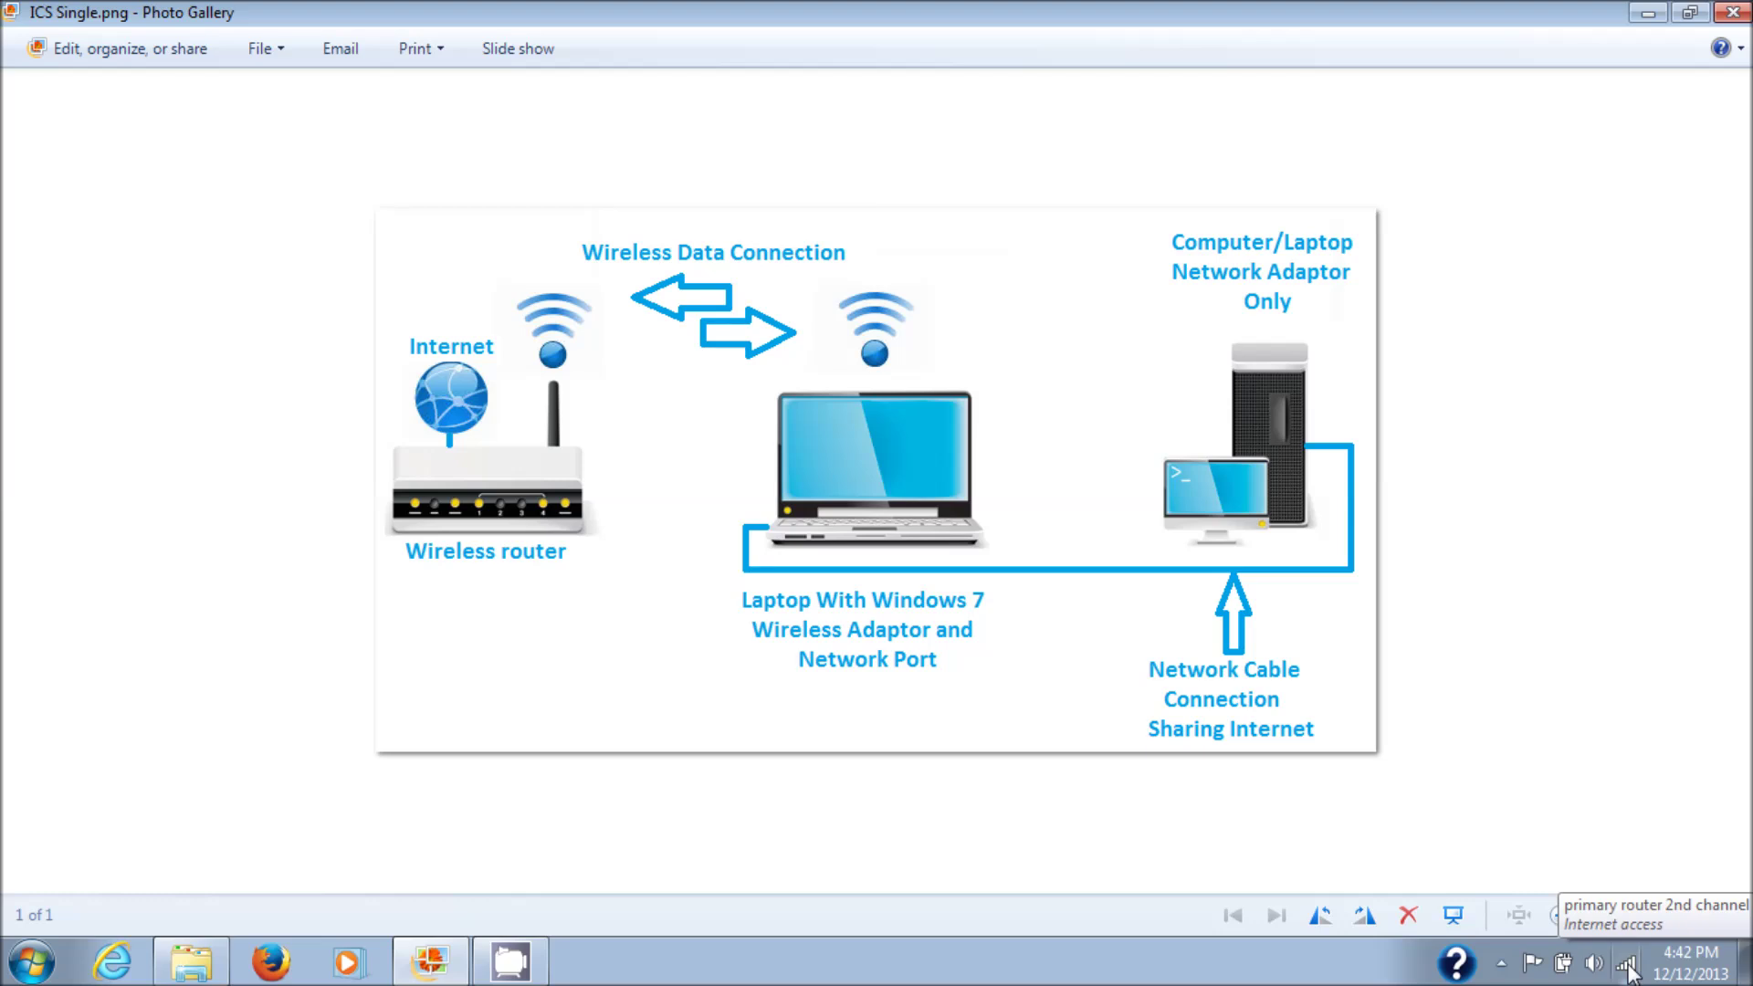
pyautogui.rightClick(1629, 971)
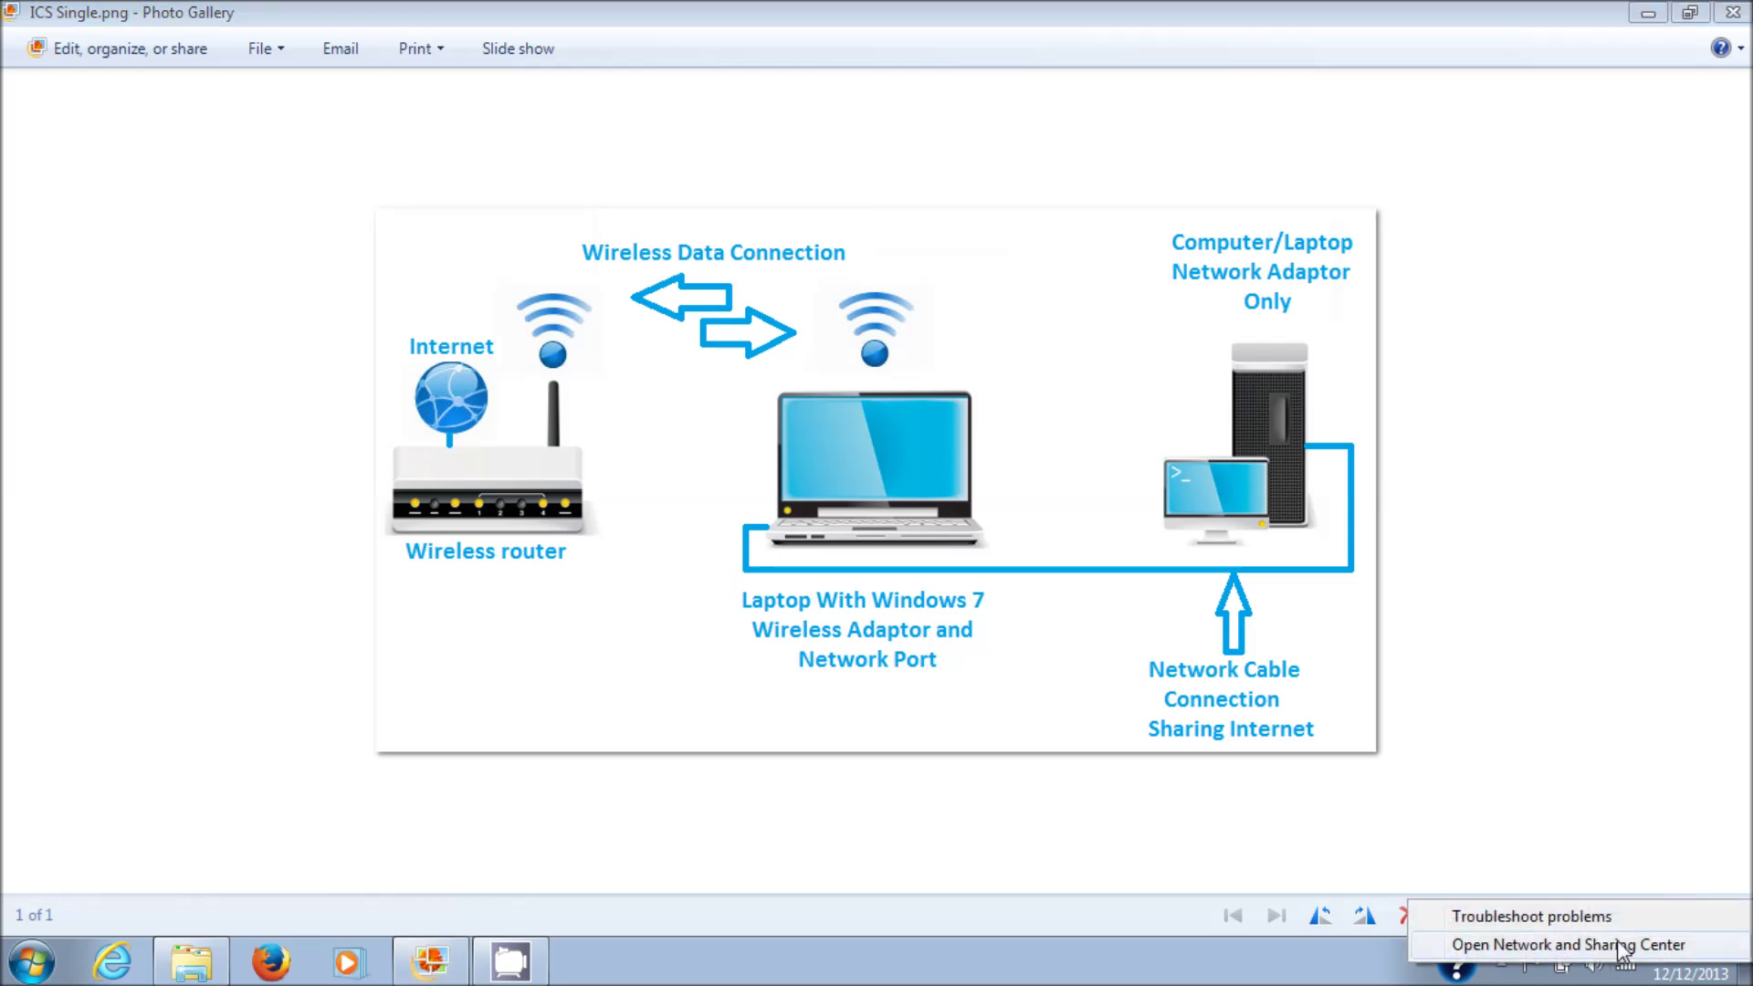
pyautogui.click(1618, 945)
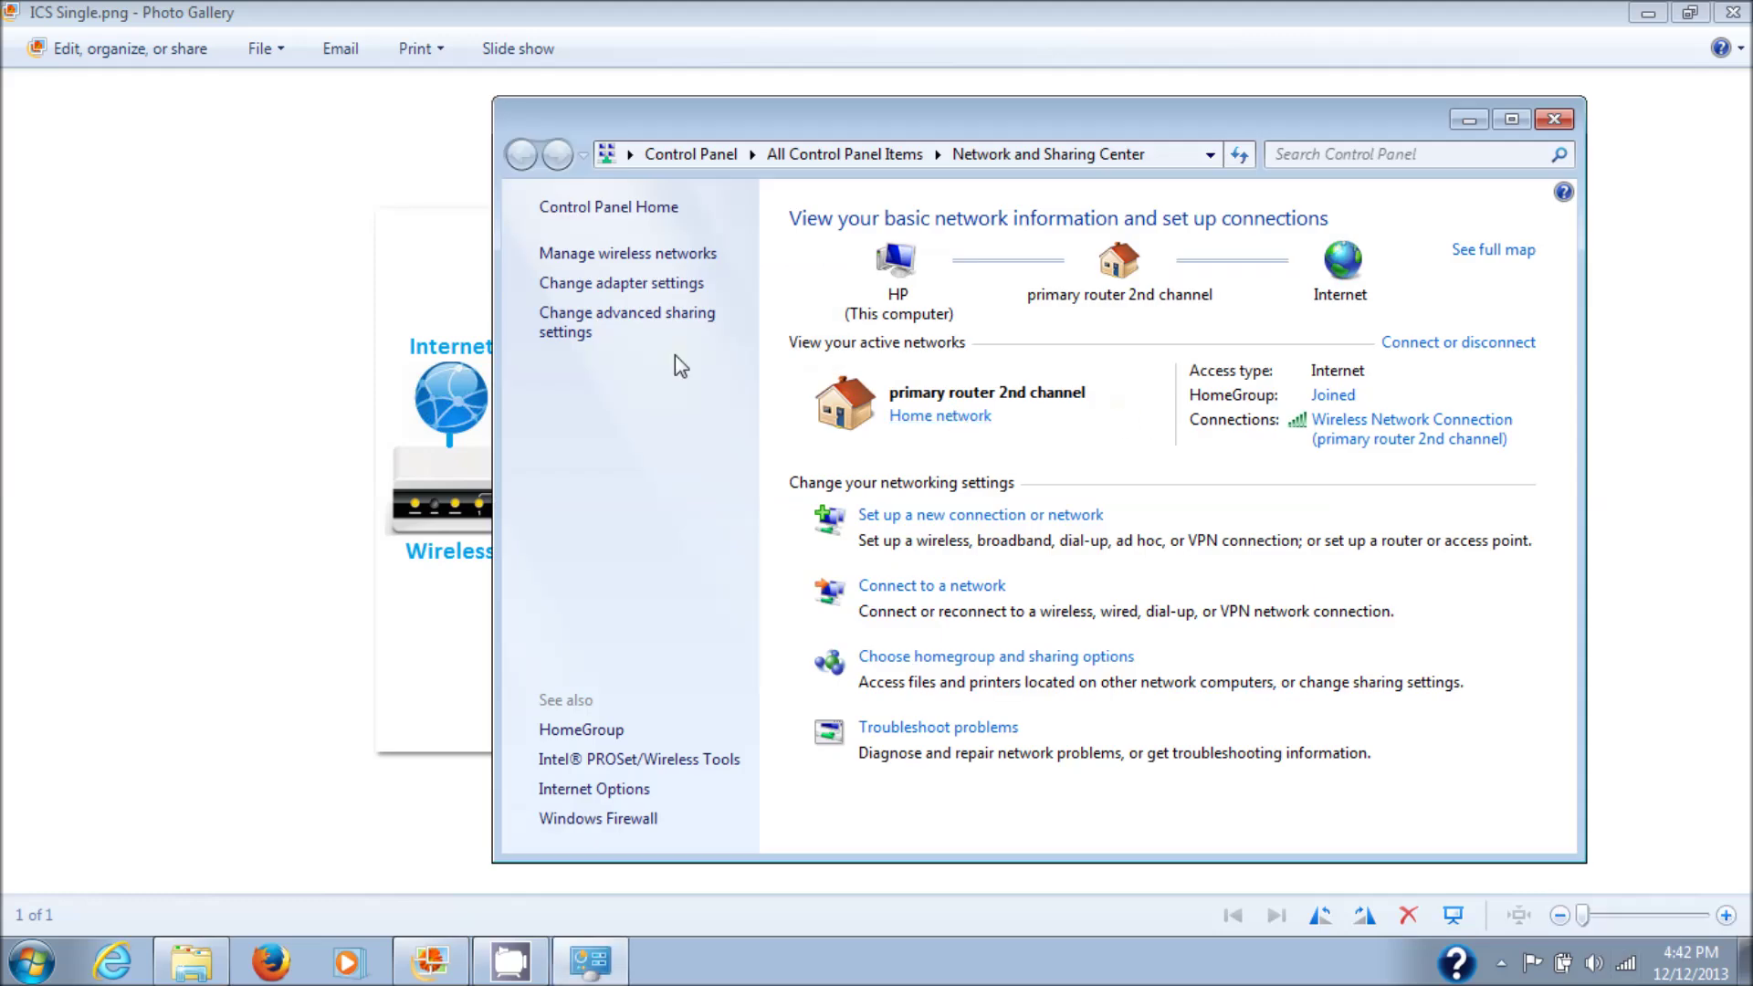
pyautogui.click(657, 285)
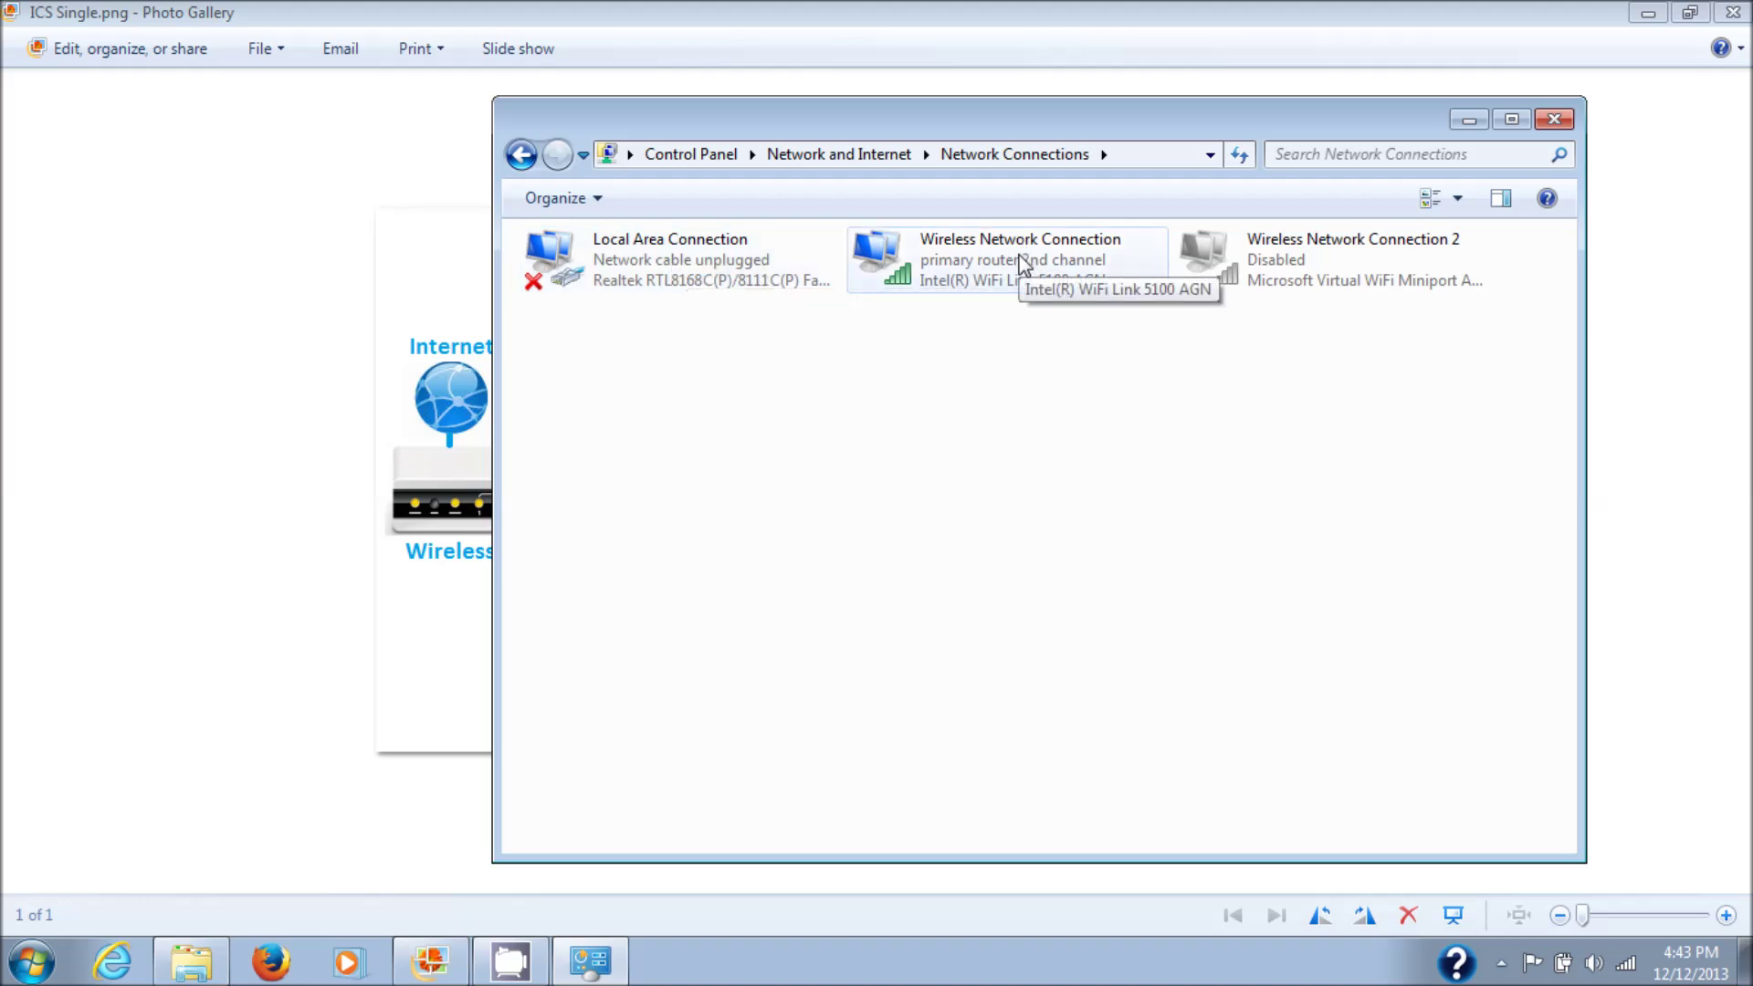
pyautogui.rightClick(643, 270)
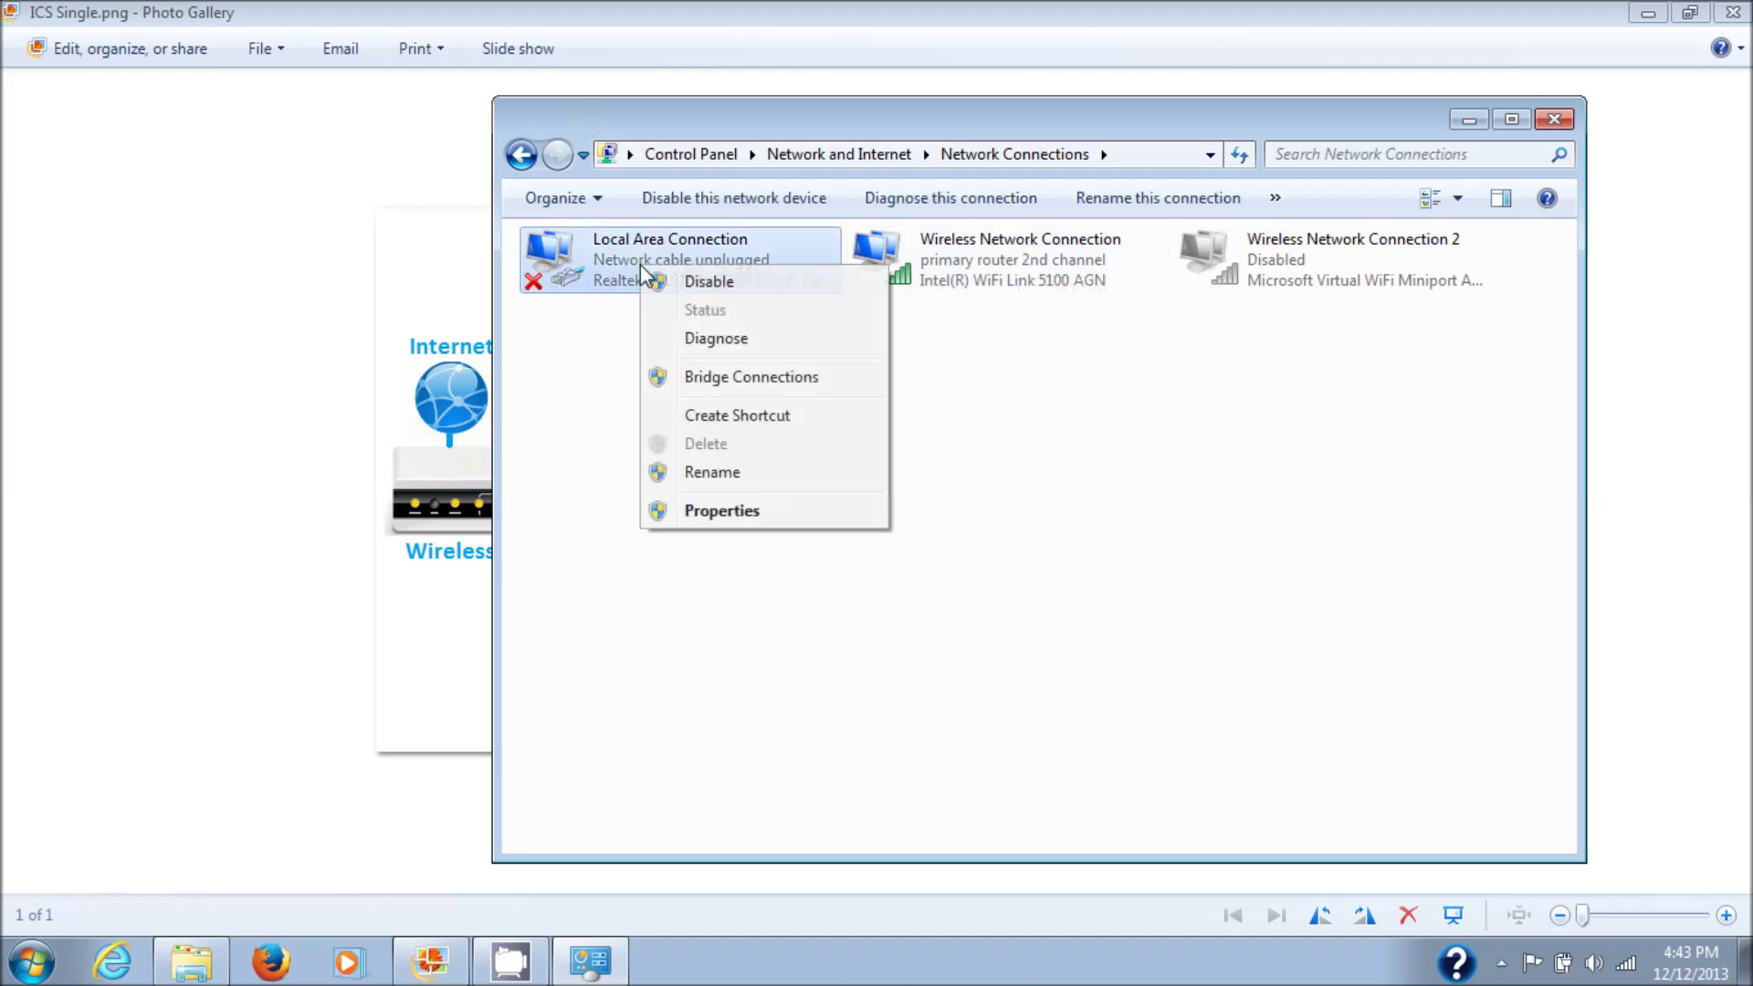
pyautogui.click(698, 512)
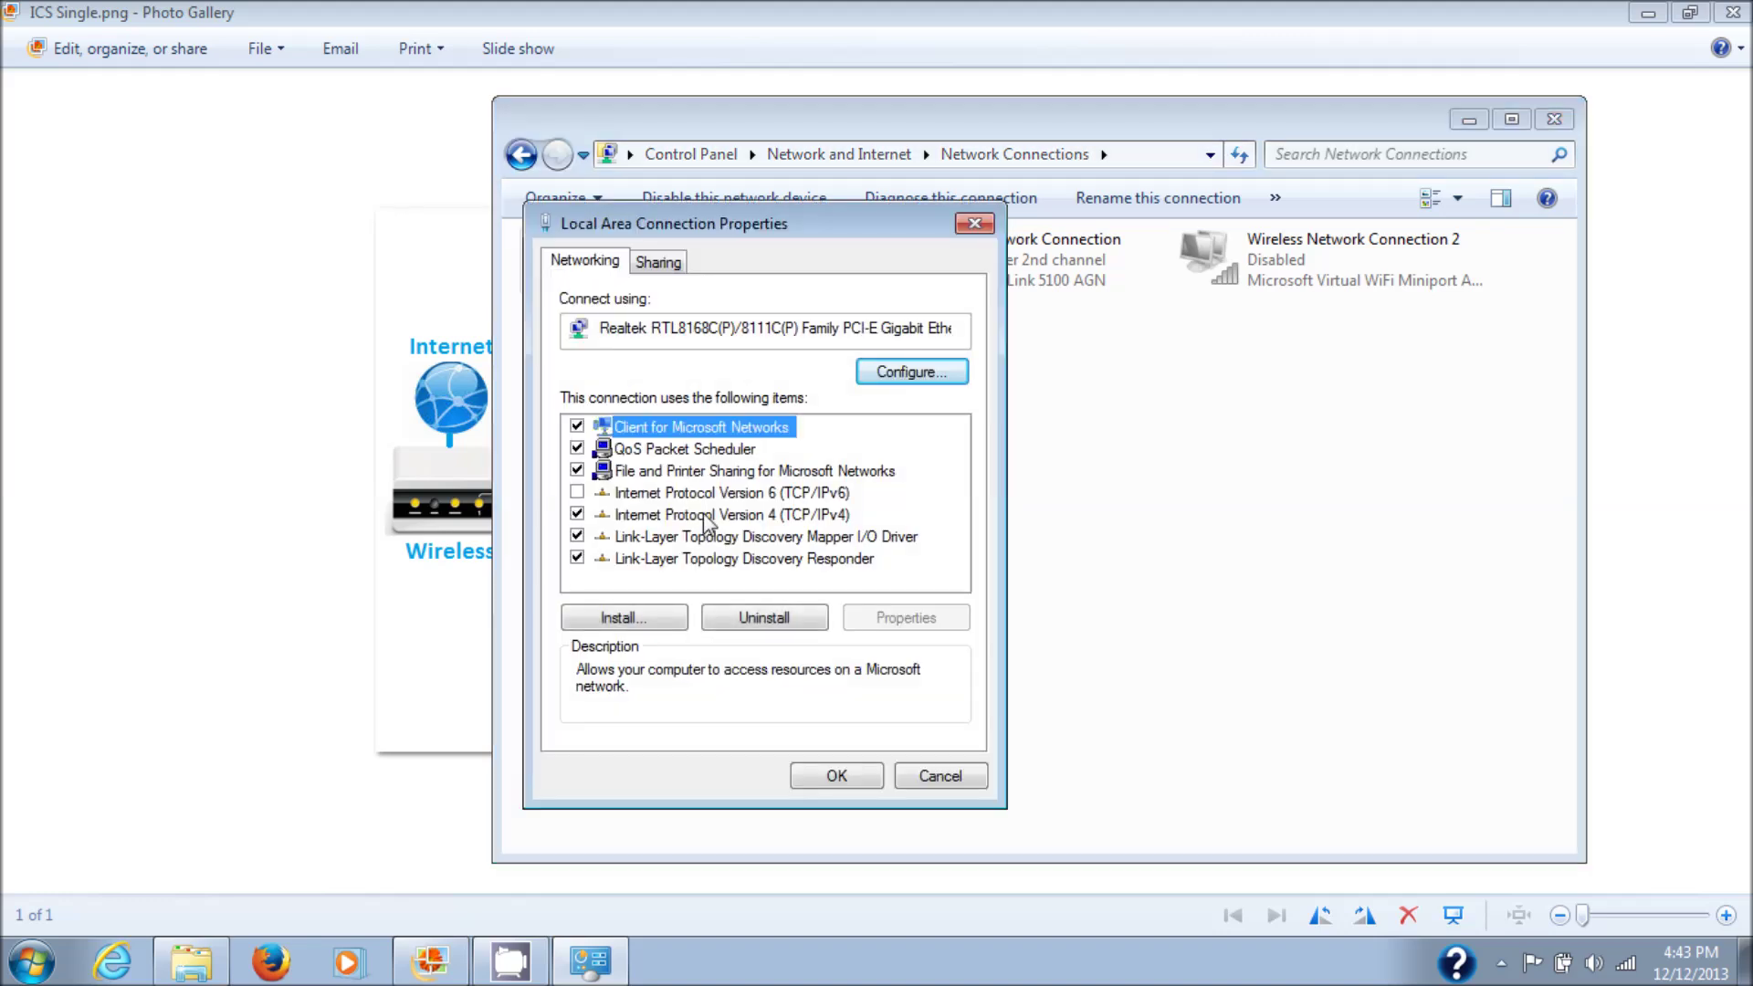
pyautogui.doubleClick(699, 515)
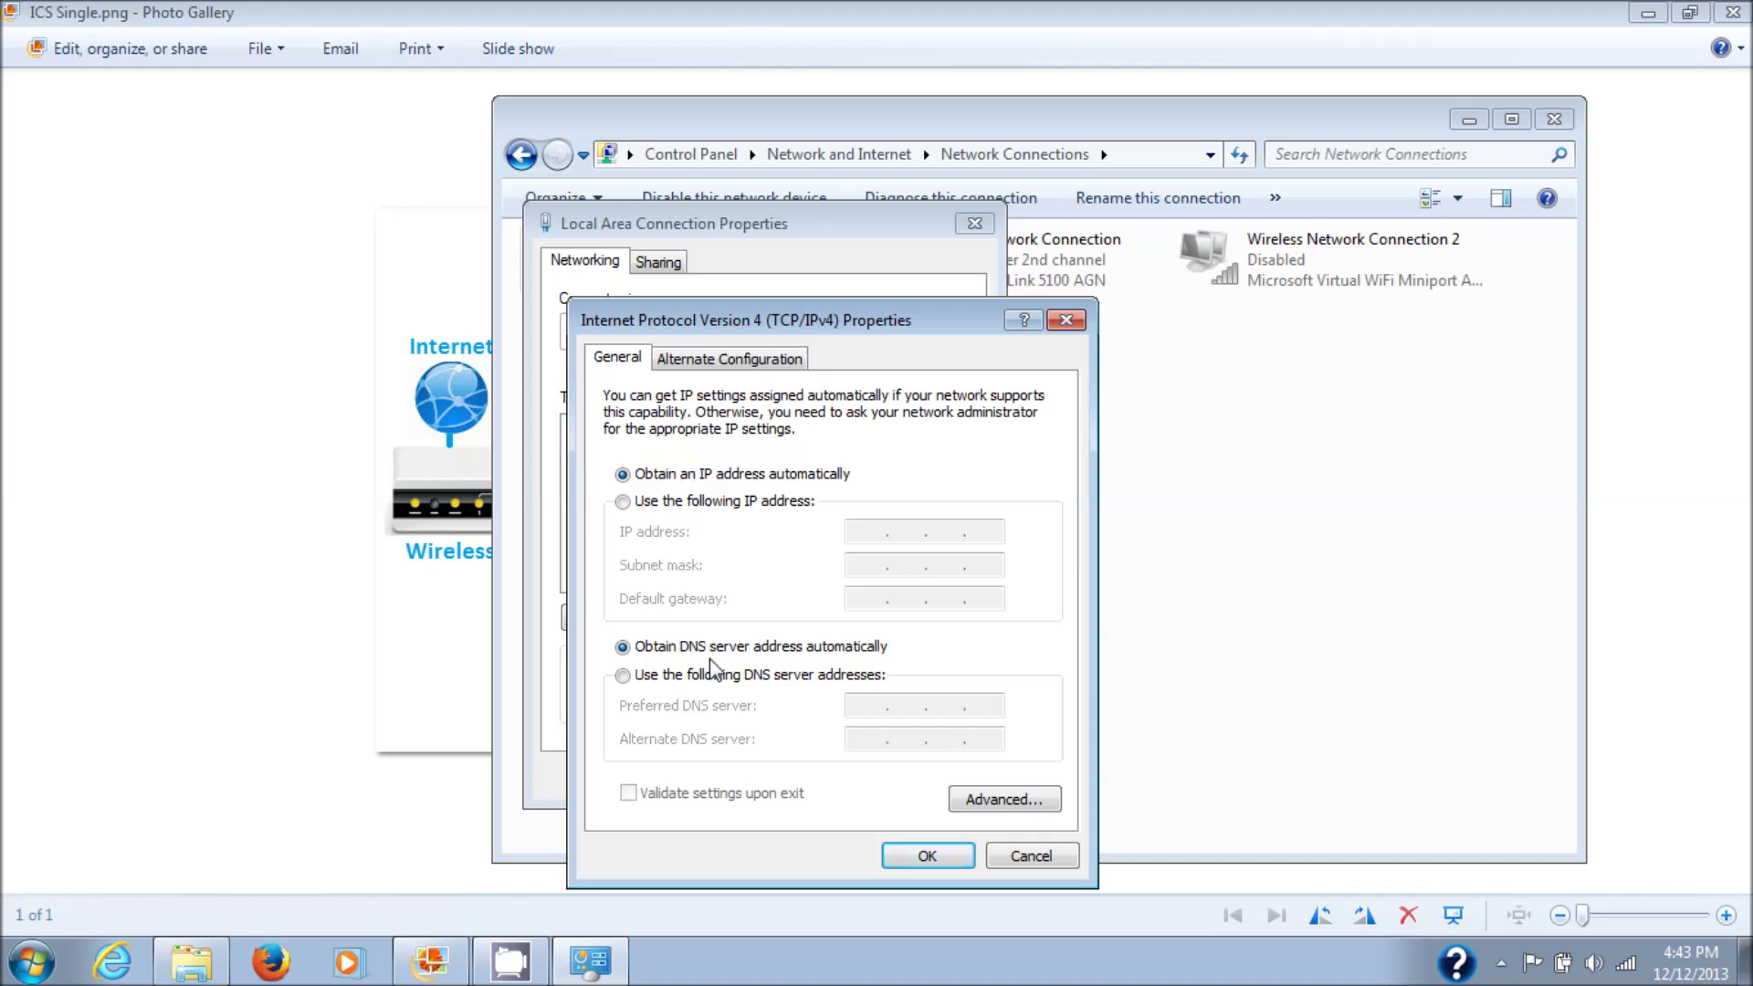
pyautogui.click(928, 856)
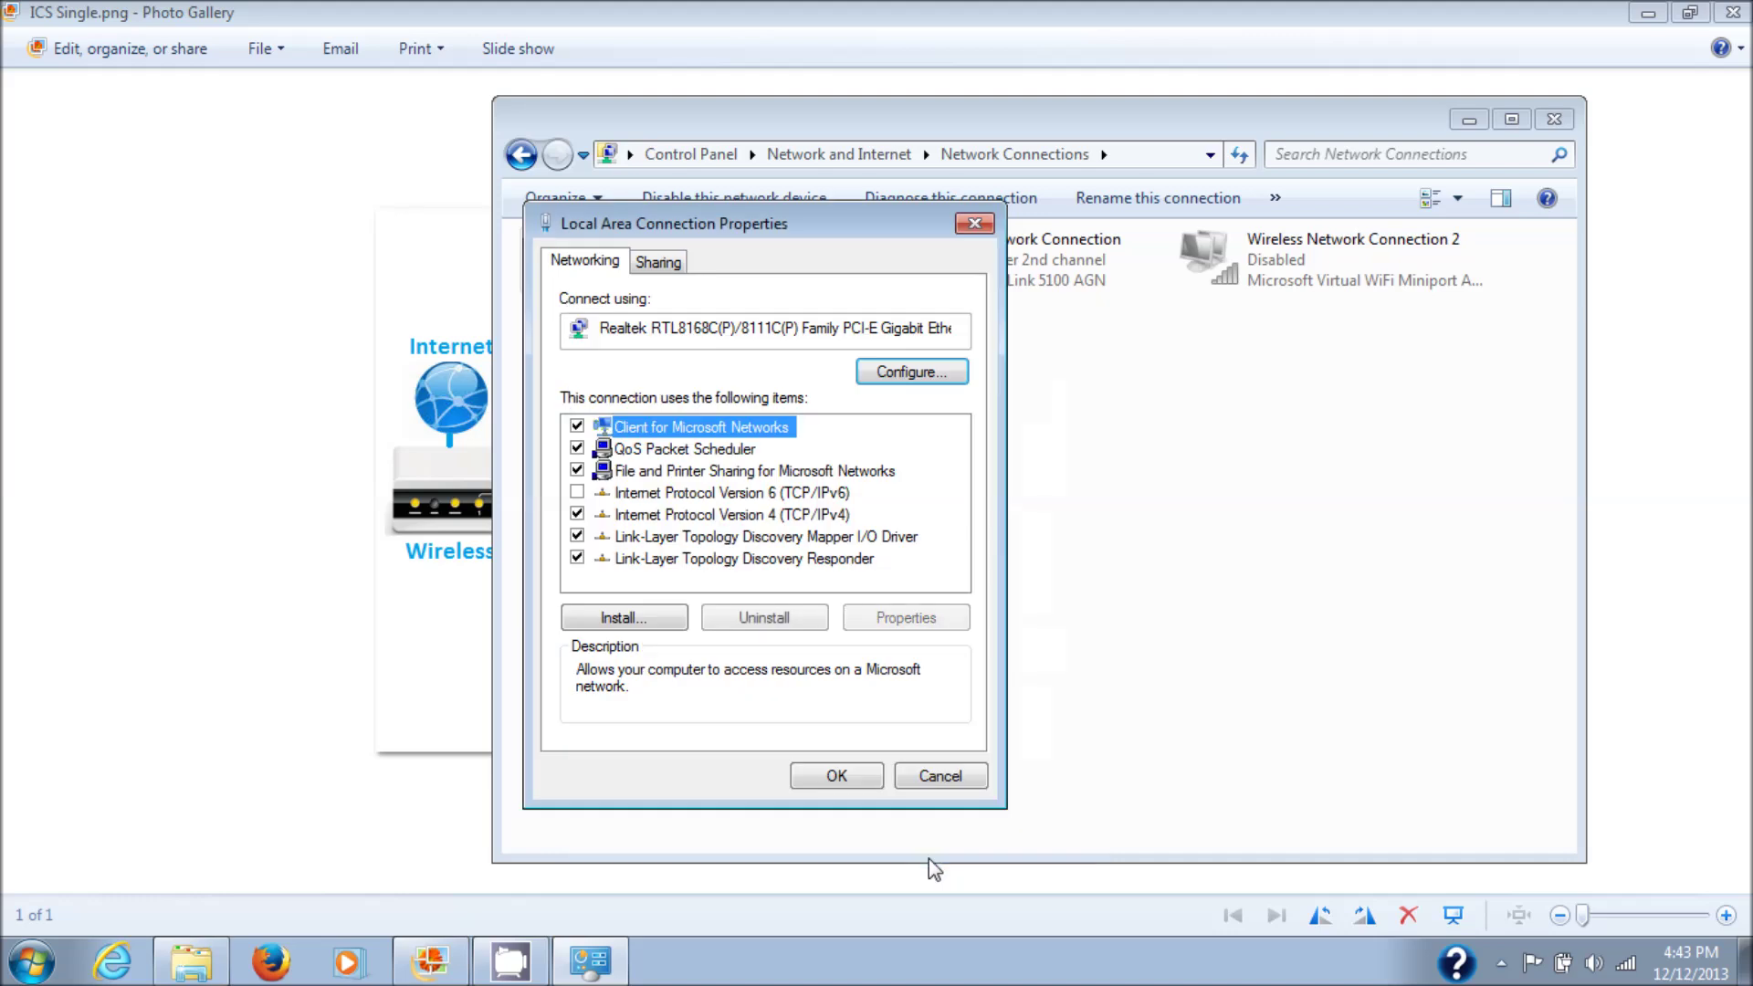
pyautogui.click(842, 775)
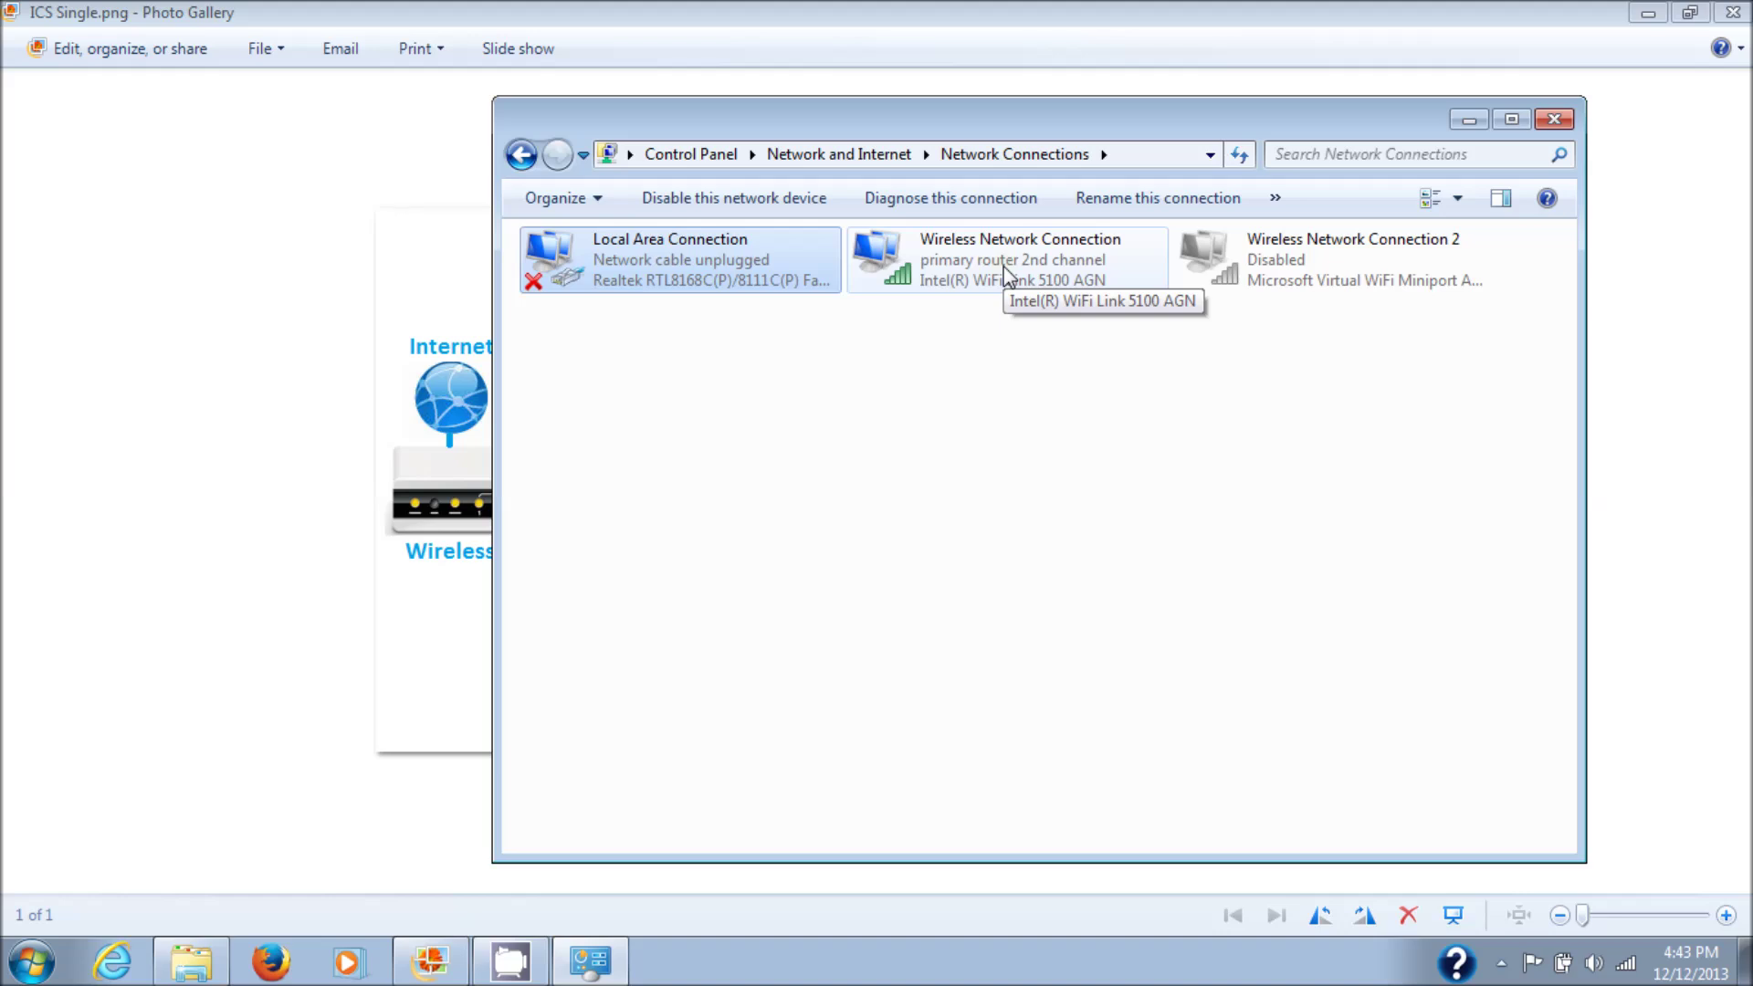
# Confirm the Wireless Network Connection's IPv4 obtains IP and DNS addresses automatically.
pyautogui.rightClick(970, 262)
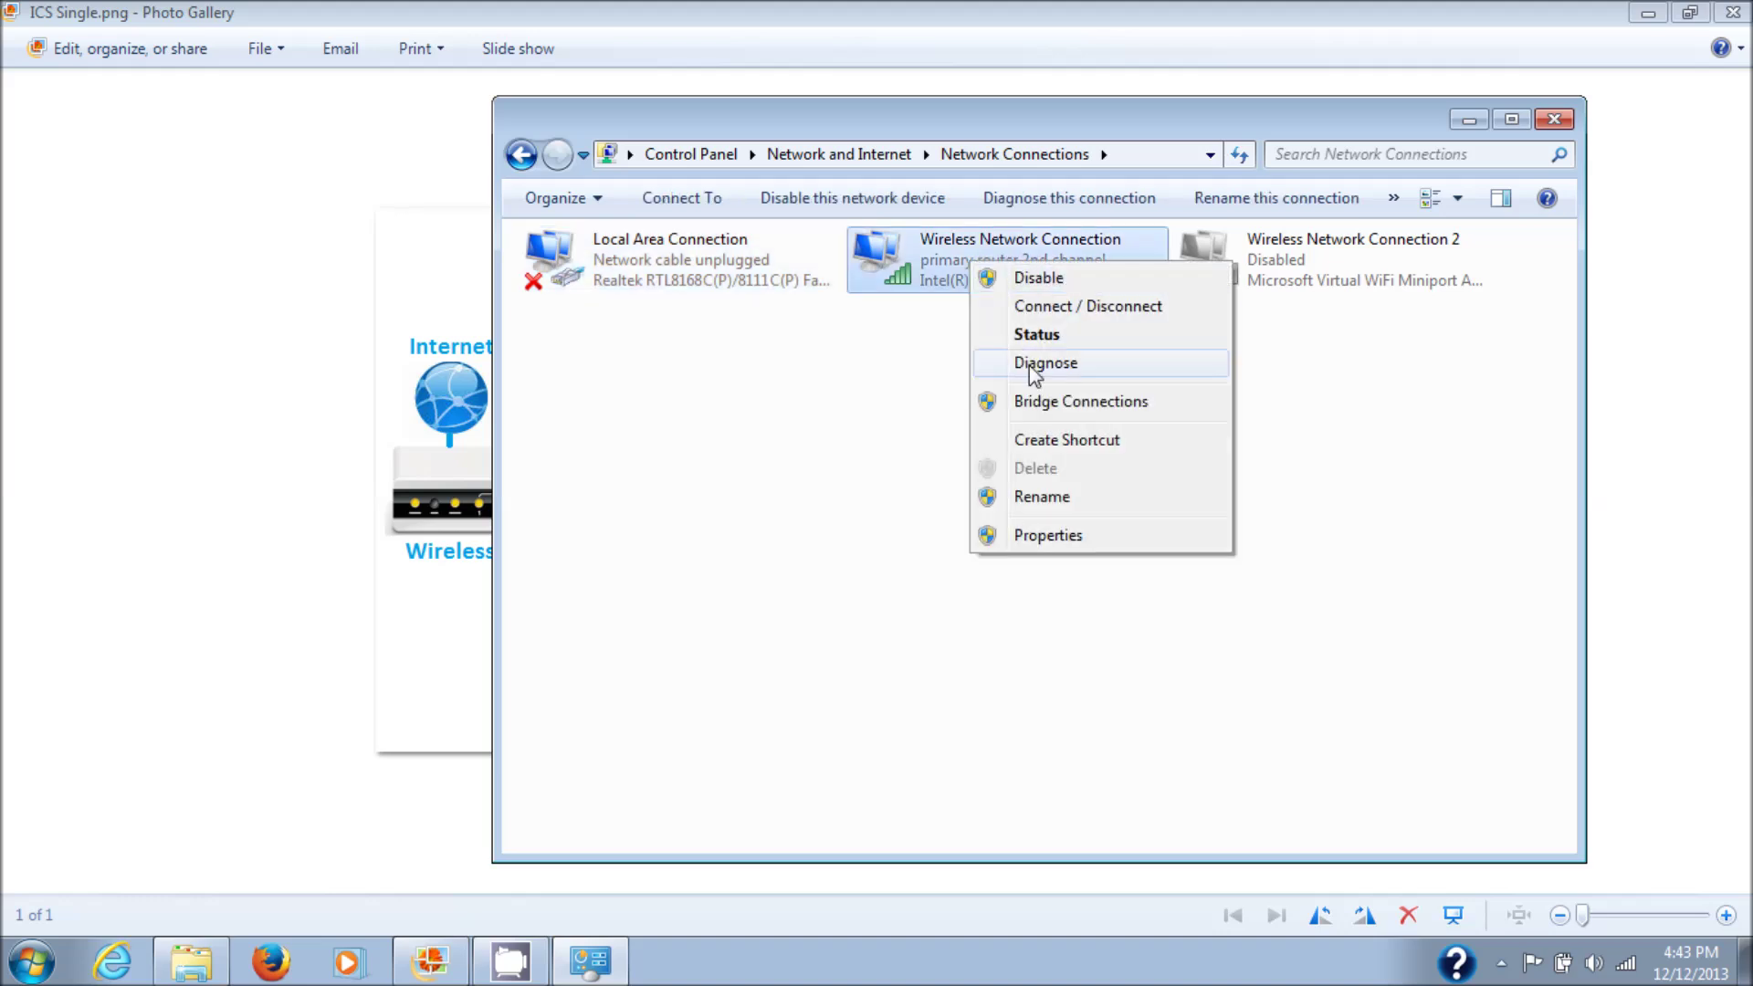
pyautogui.click(1058, 535)
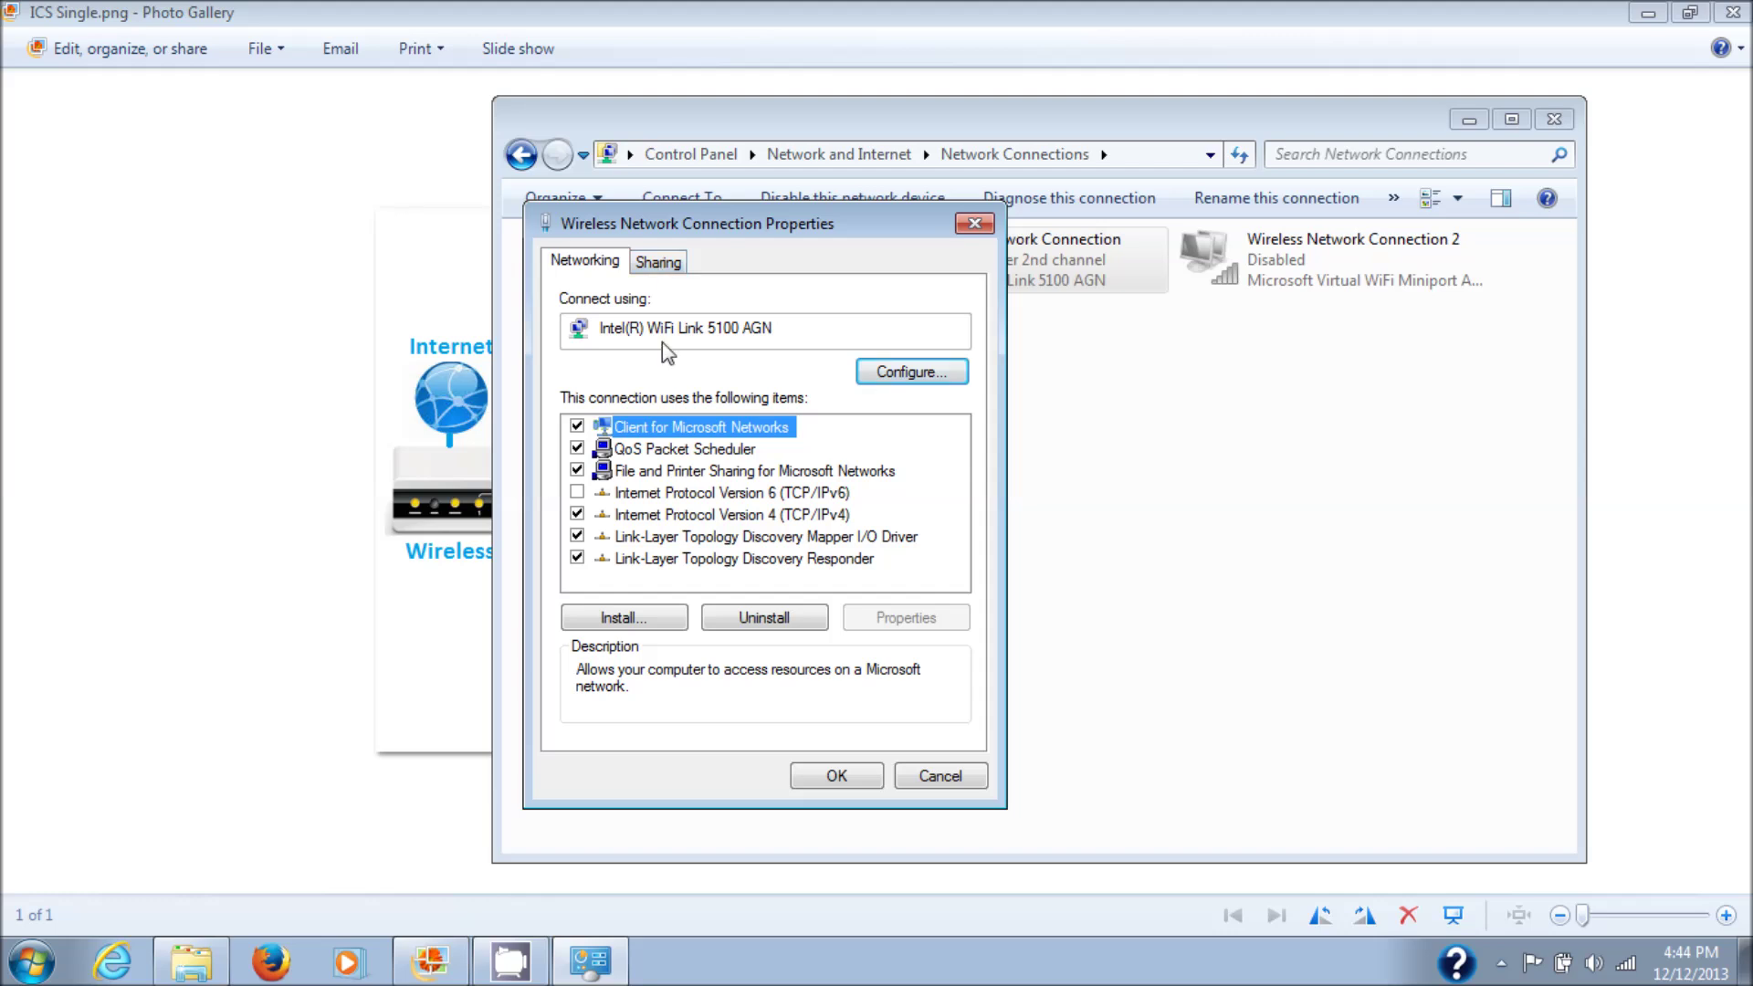
pyautogui.doubleClick(684, 515)
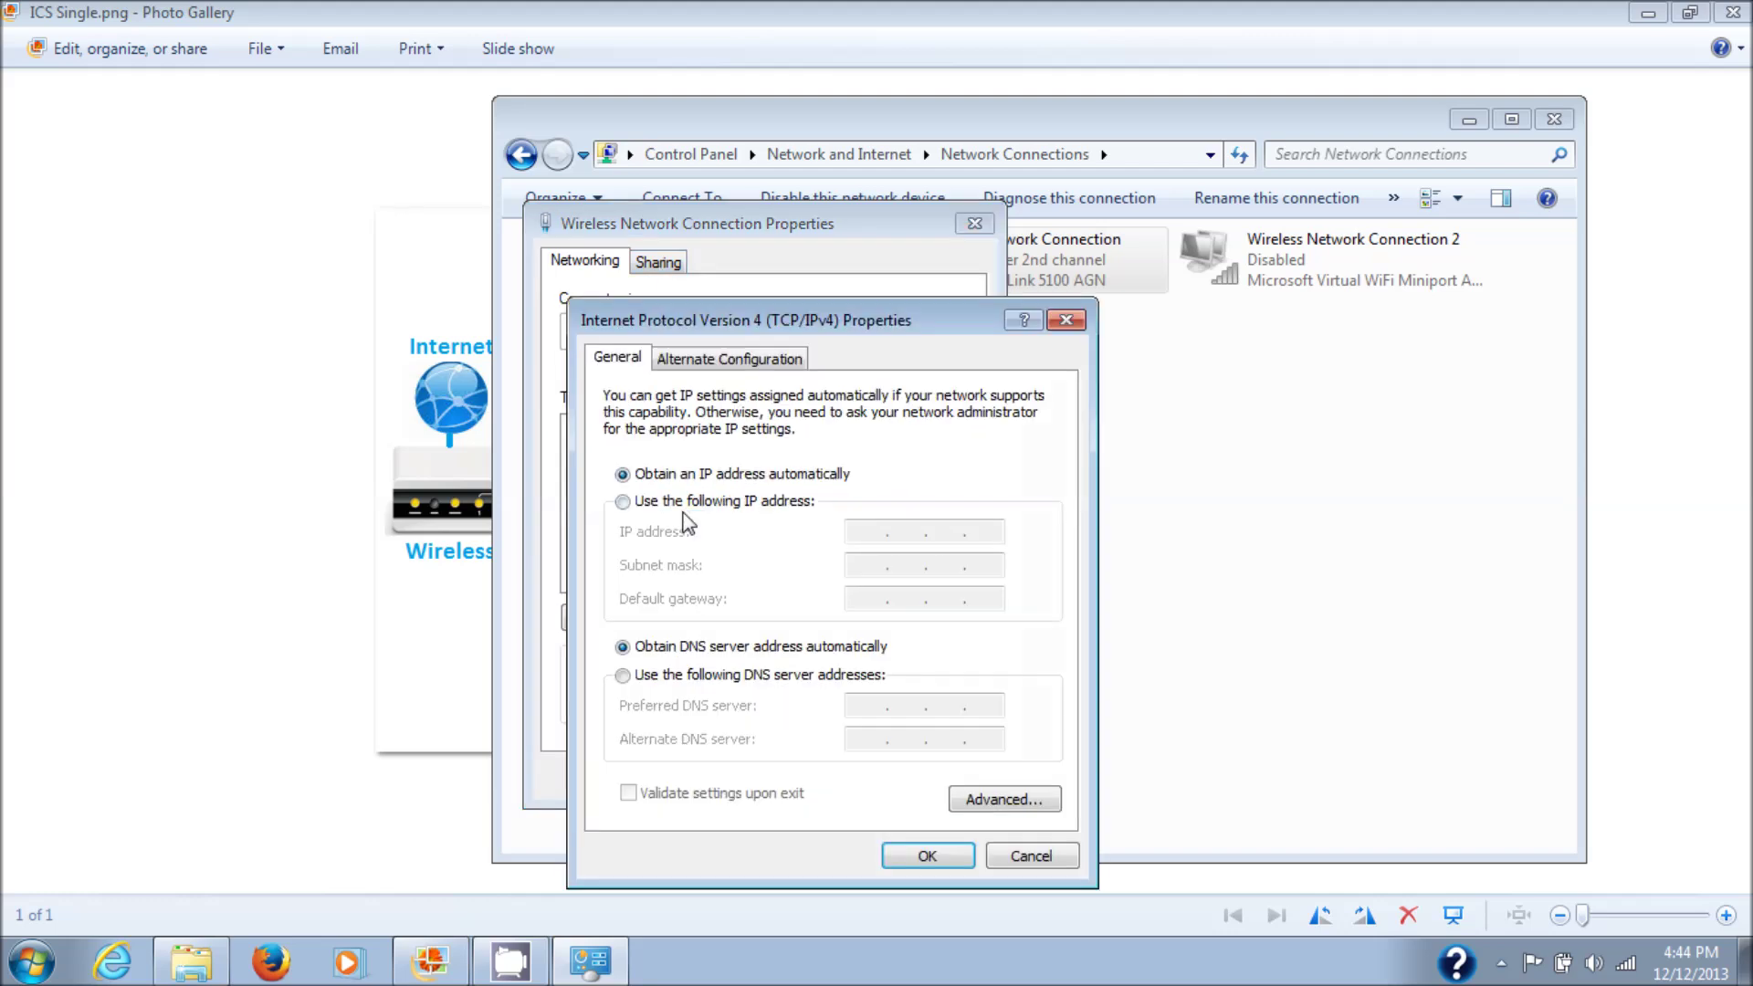
pyautogui.click(913, 863)
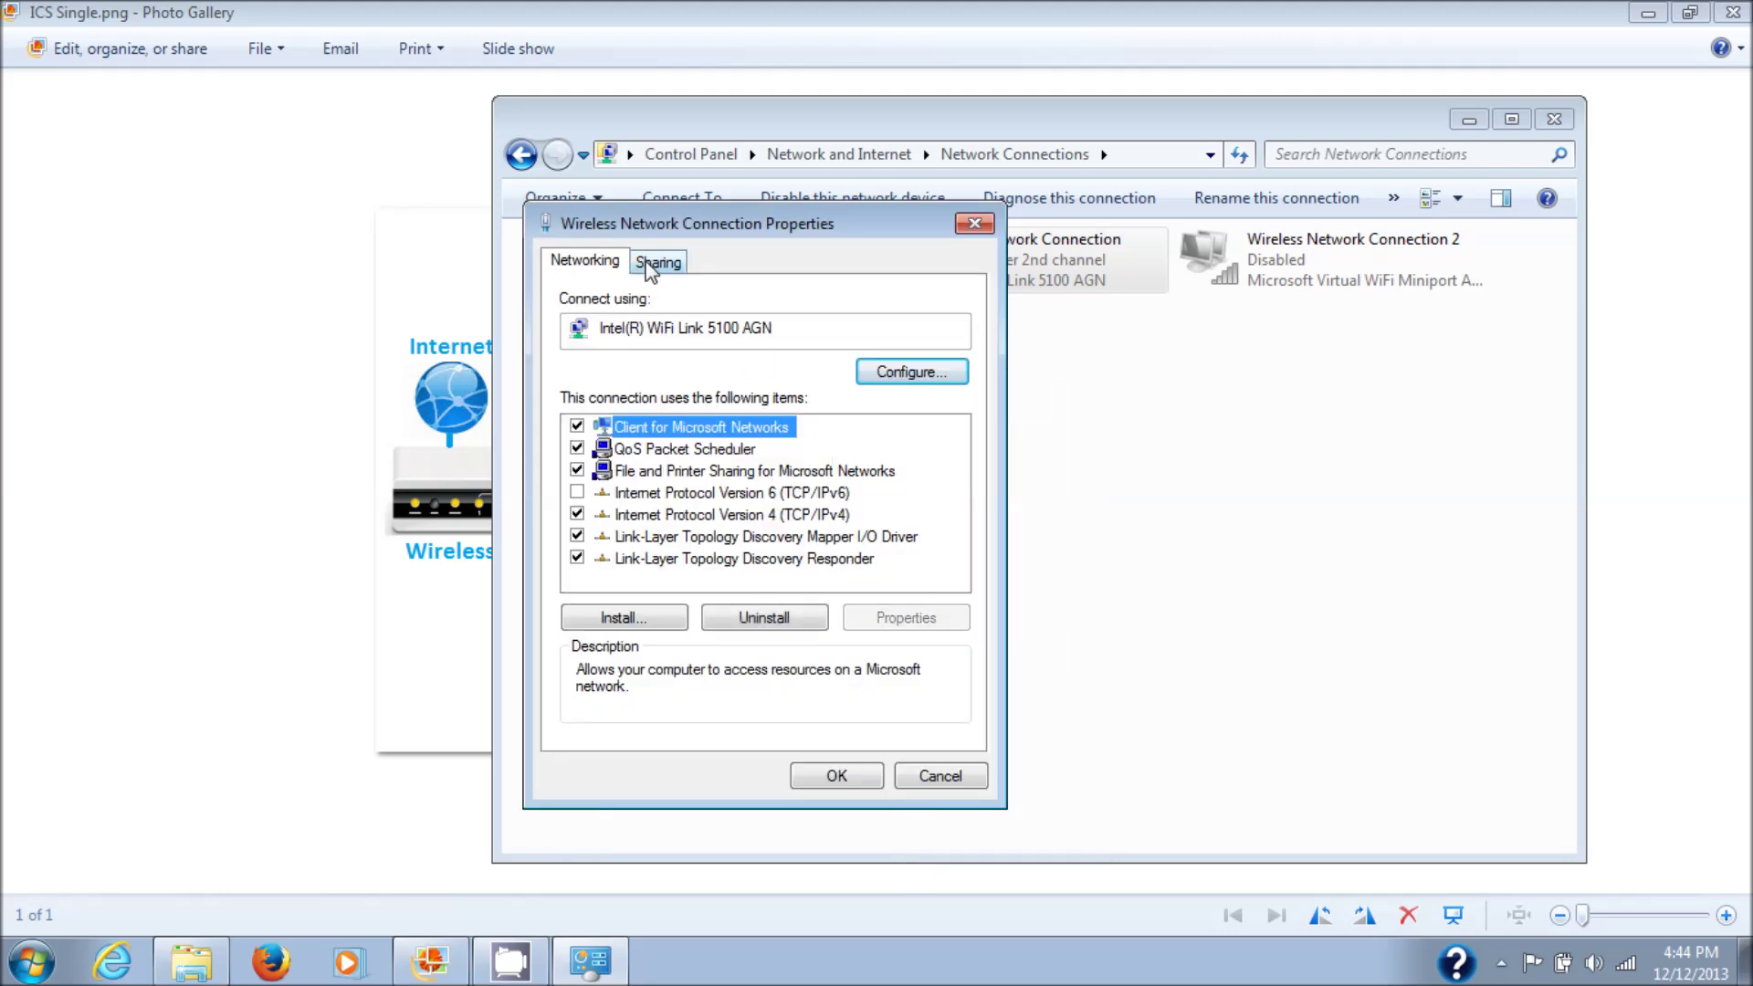
# Let other network users share and control the wireless internet connection, then view its advanced services.
pyautogui.click(650, 265)
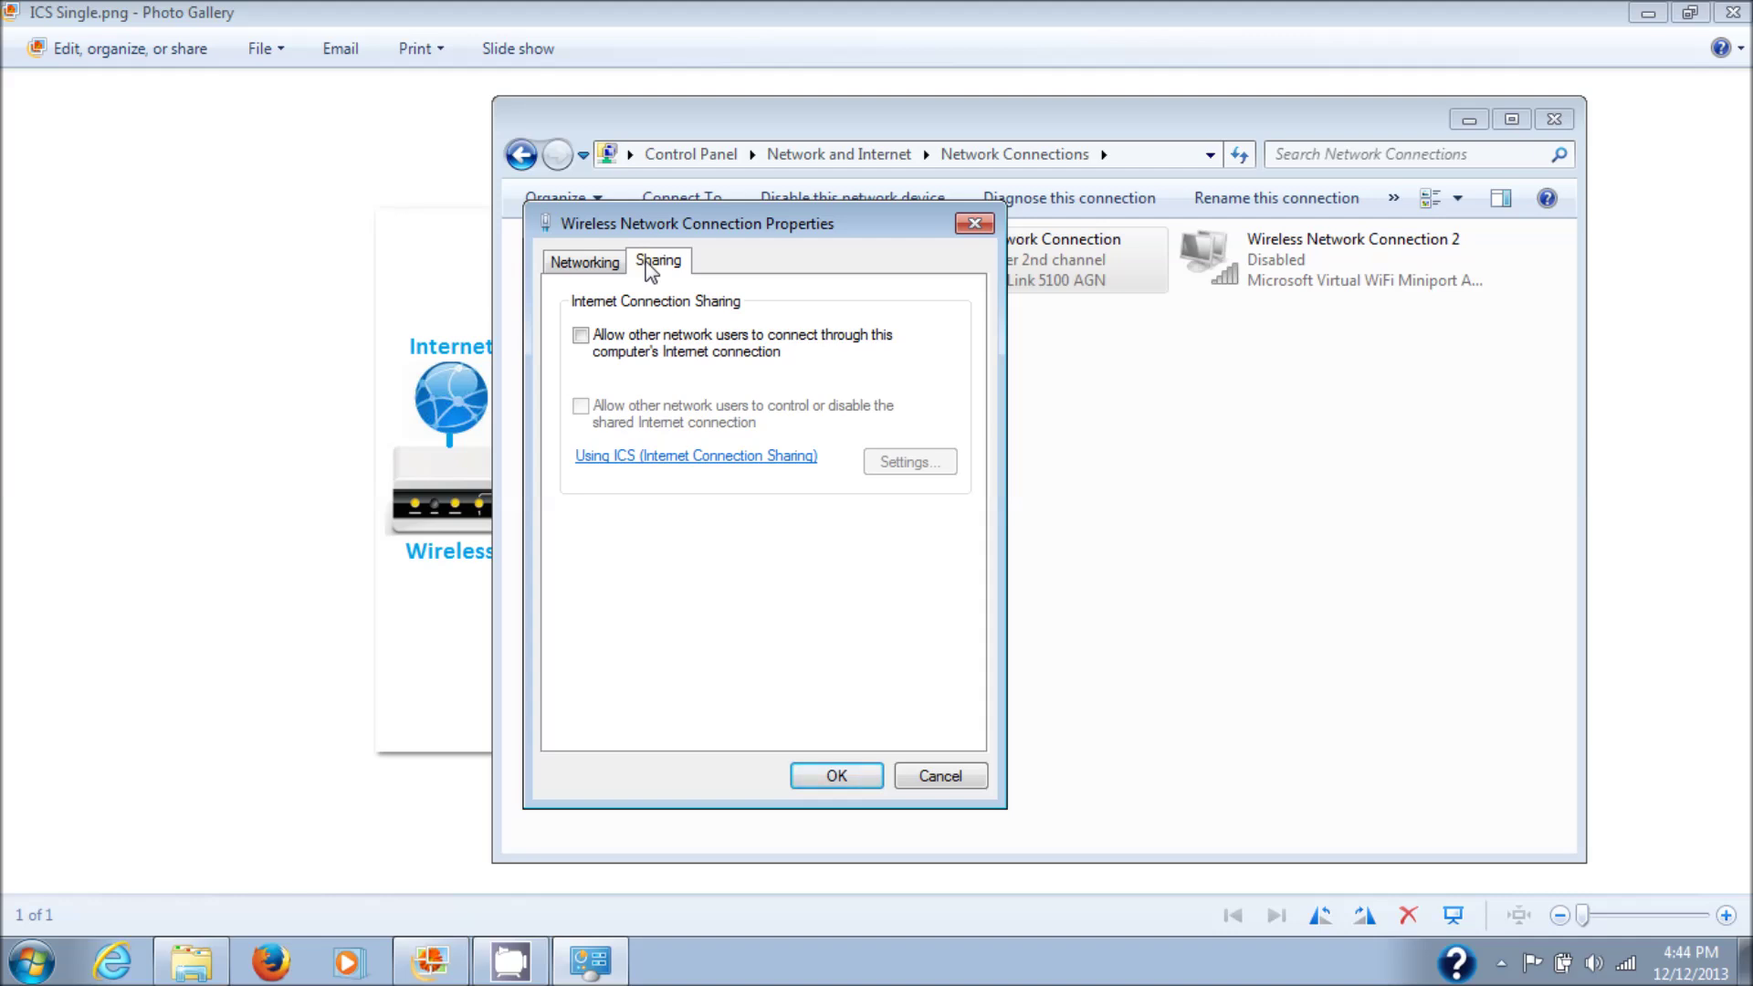
pyautogui.click(581, 340)
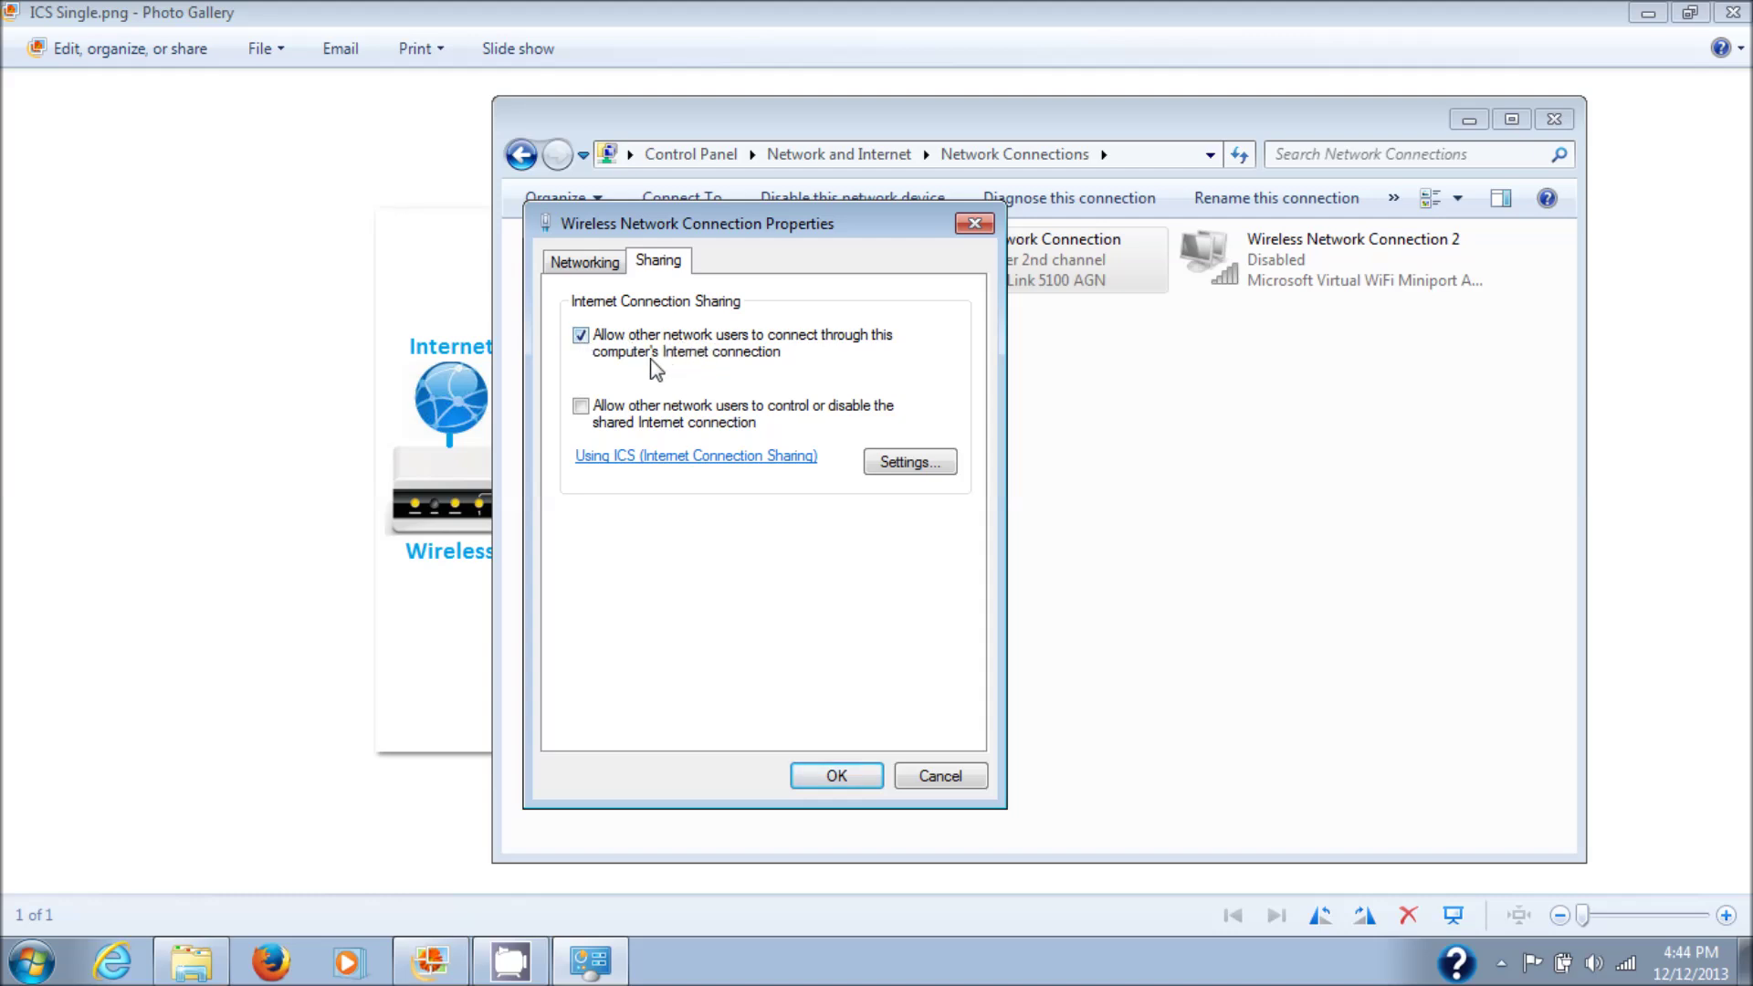
pyautogui.click(580, 407)
pyautogui.click(910, 463)
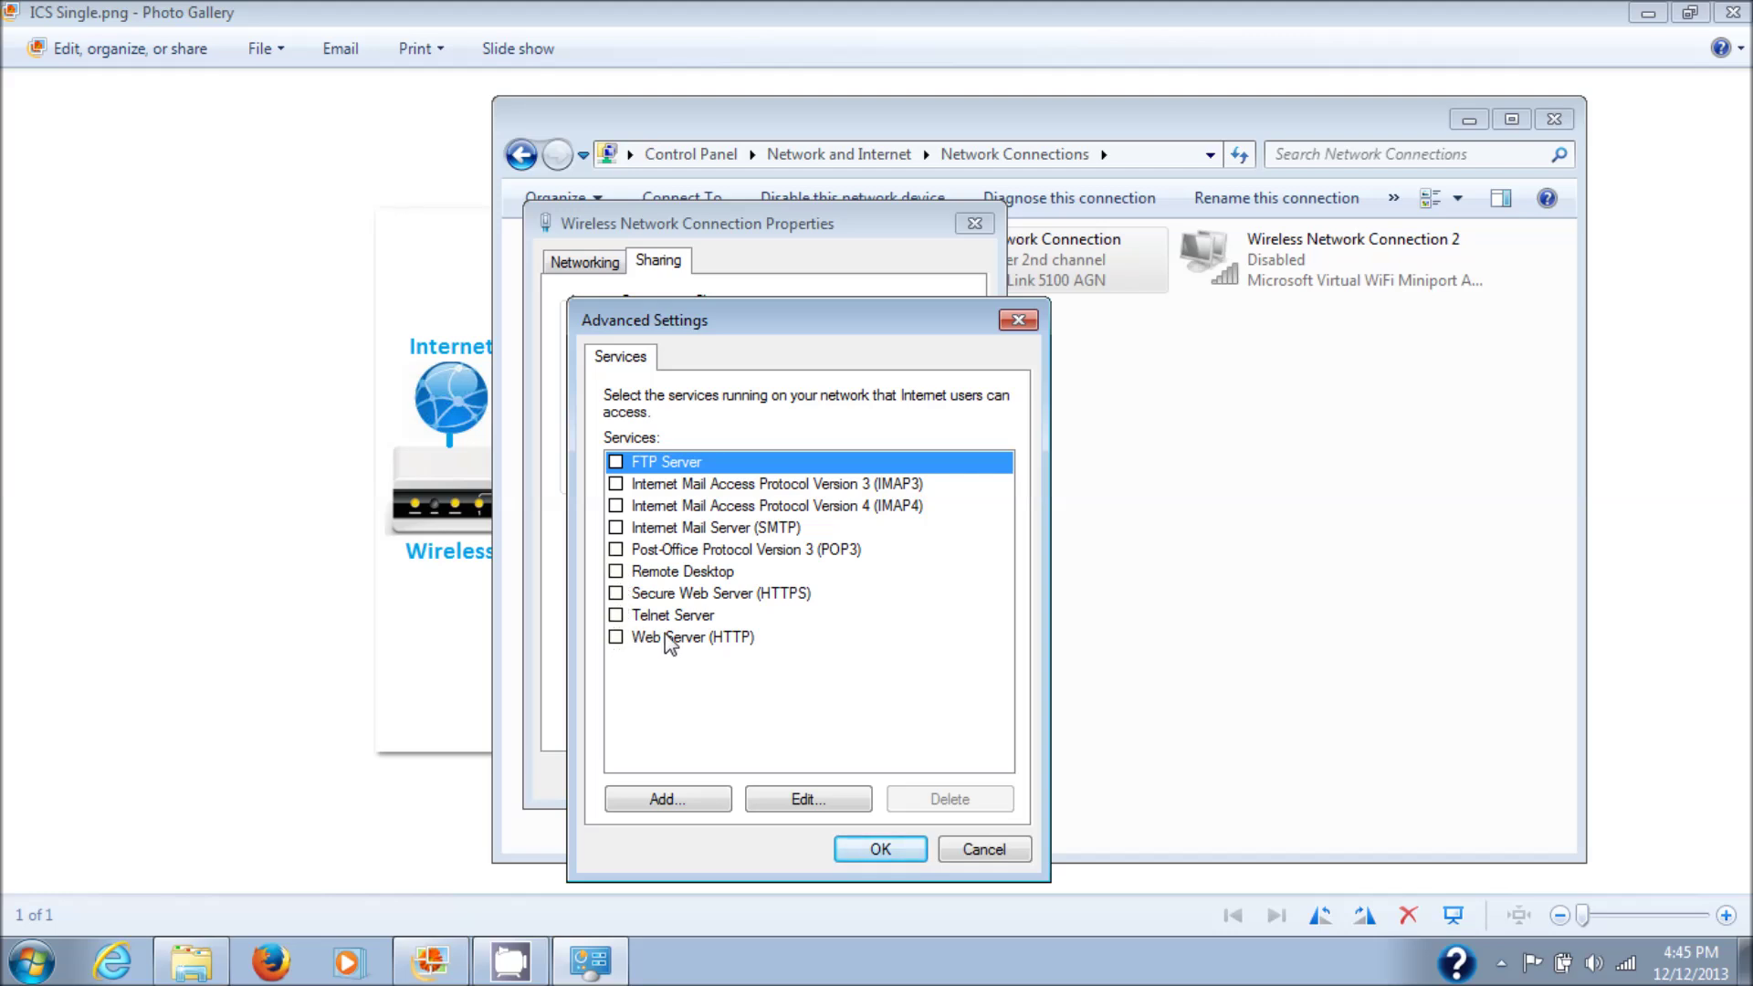
# Allow IMAP3, Web Server (HTTP), POP3, FTP Server, Remote Desktop and Telnet Server services.
pyautogui.click(616, 485)
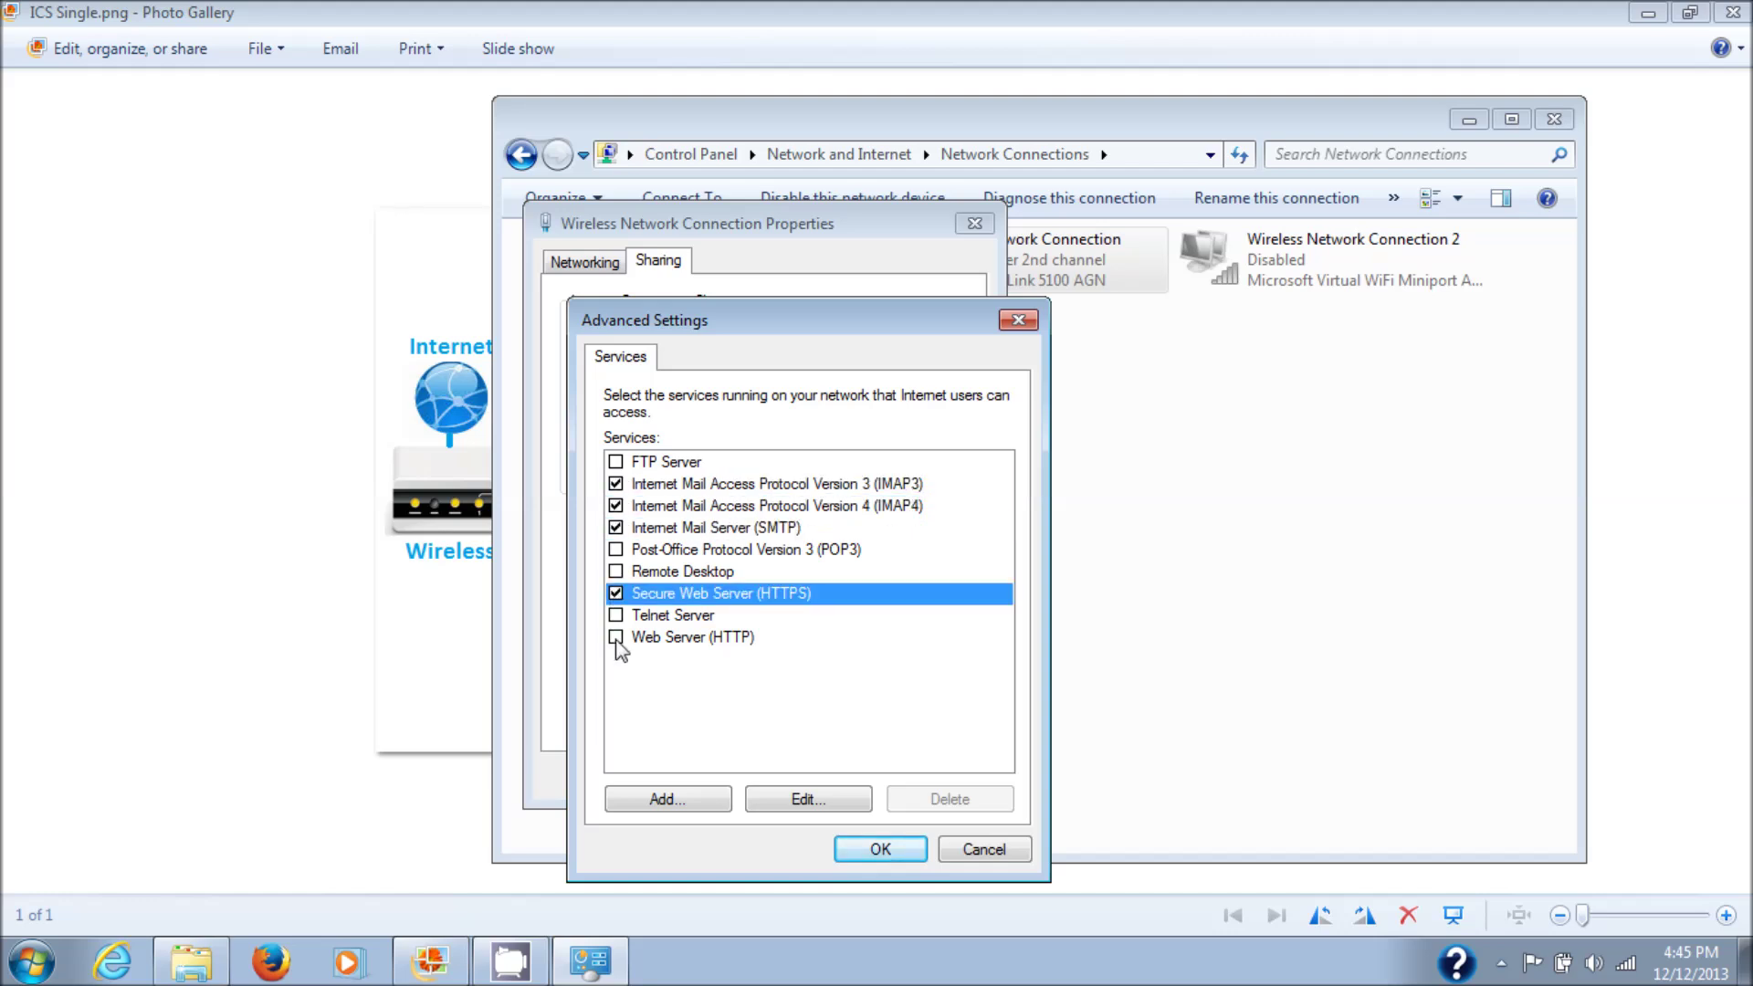
pyautogui.click(616, 638)
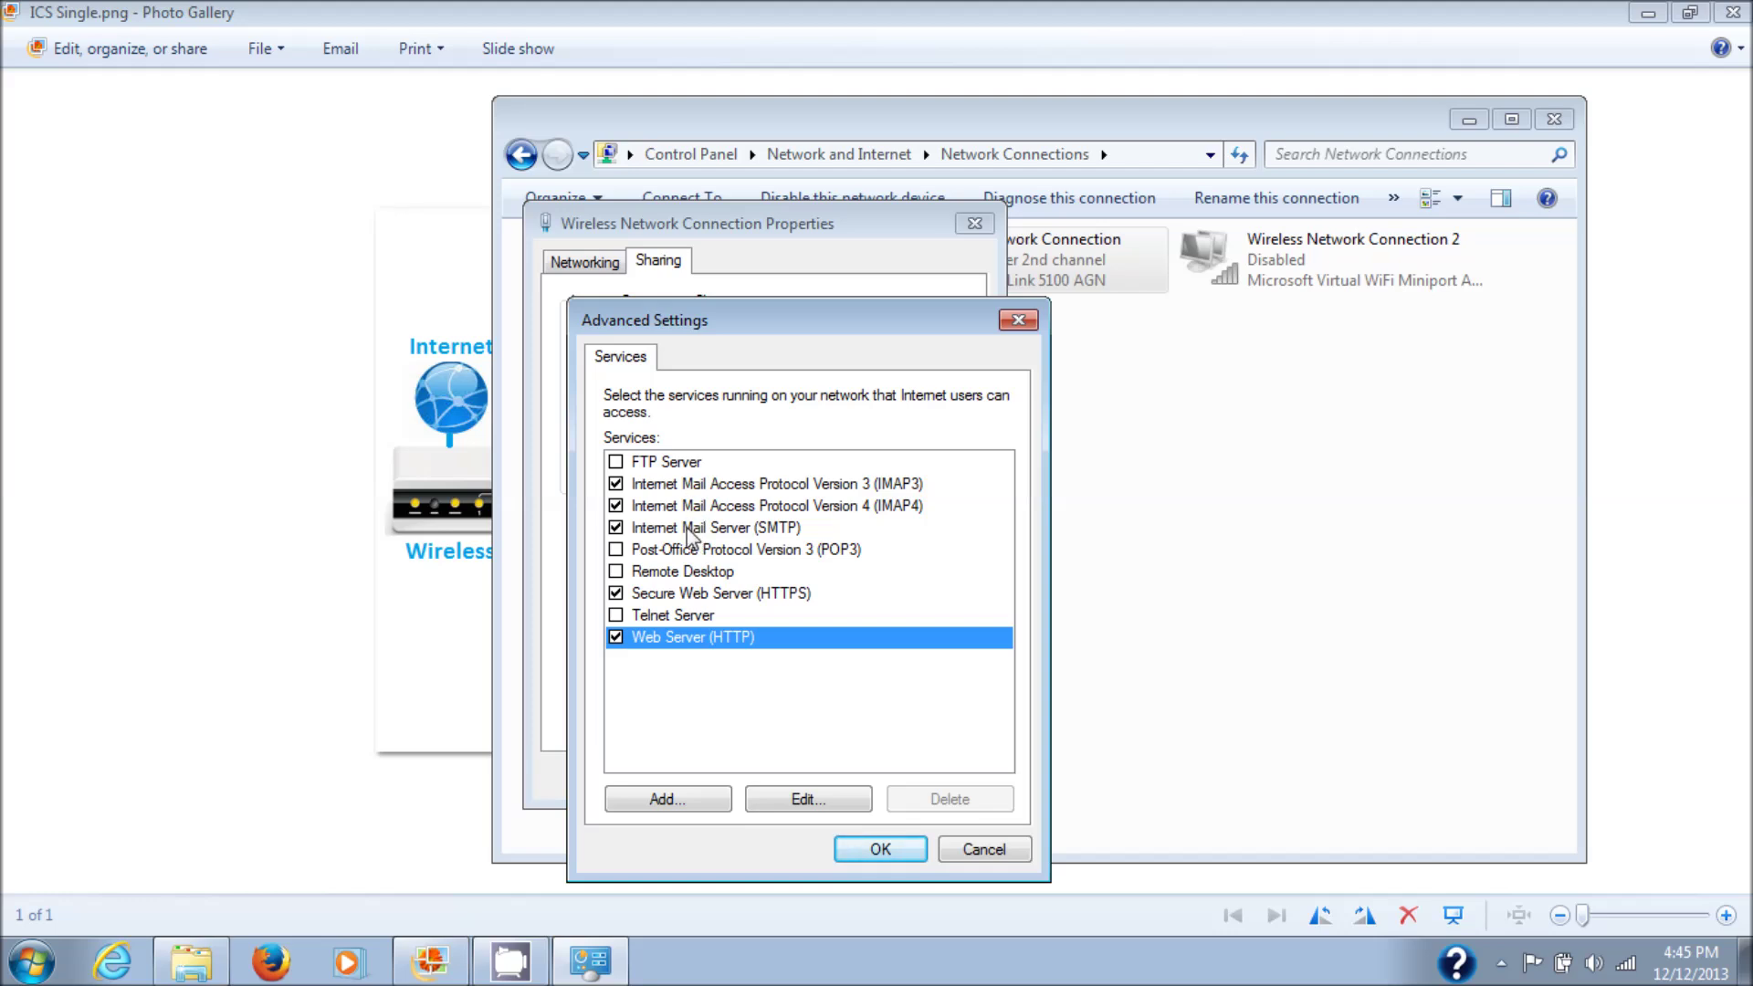
pyautogui.click(616, 550)
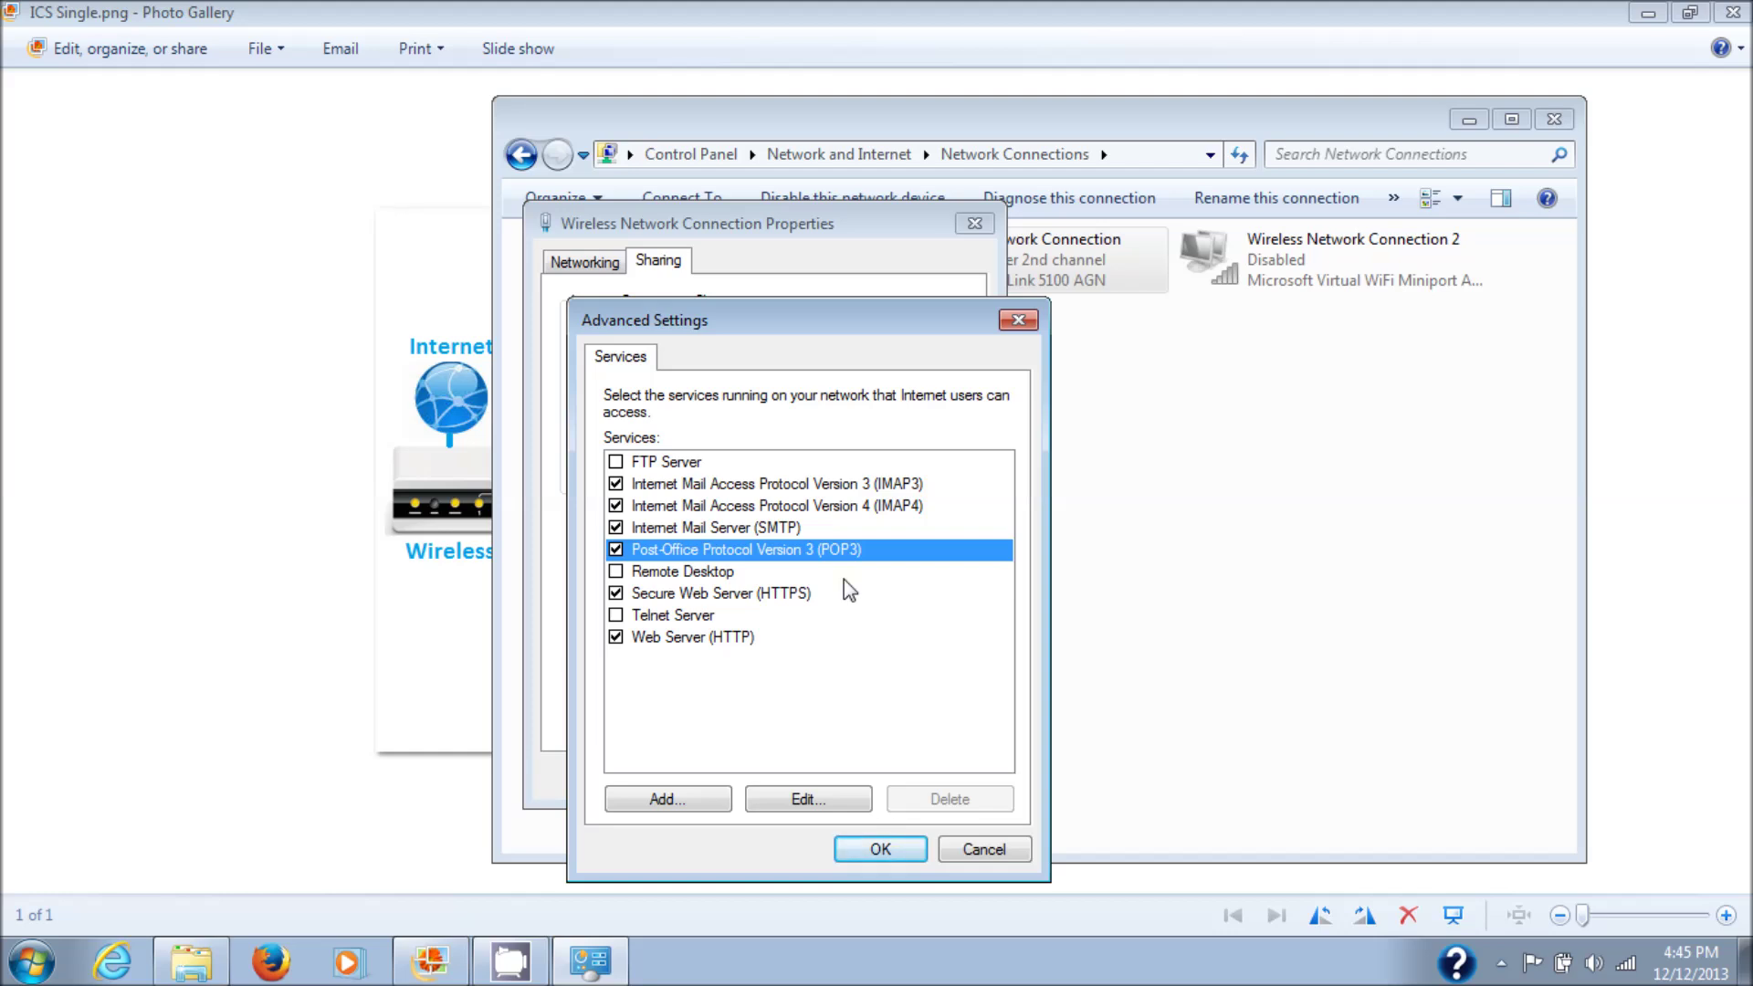
pyautogui.click(615, 462)
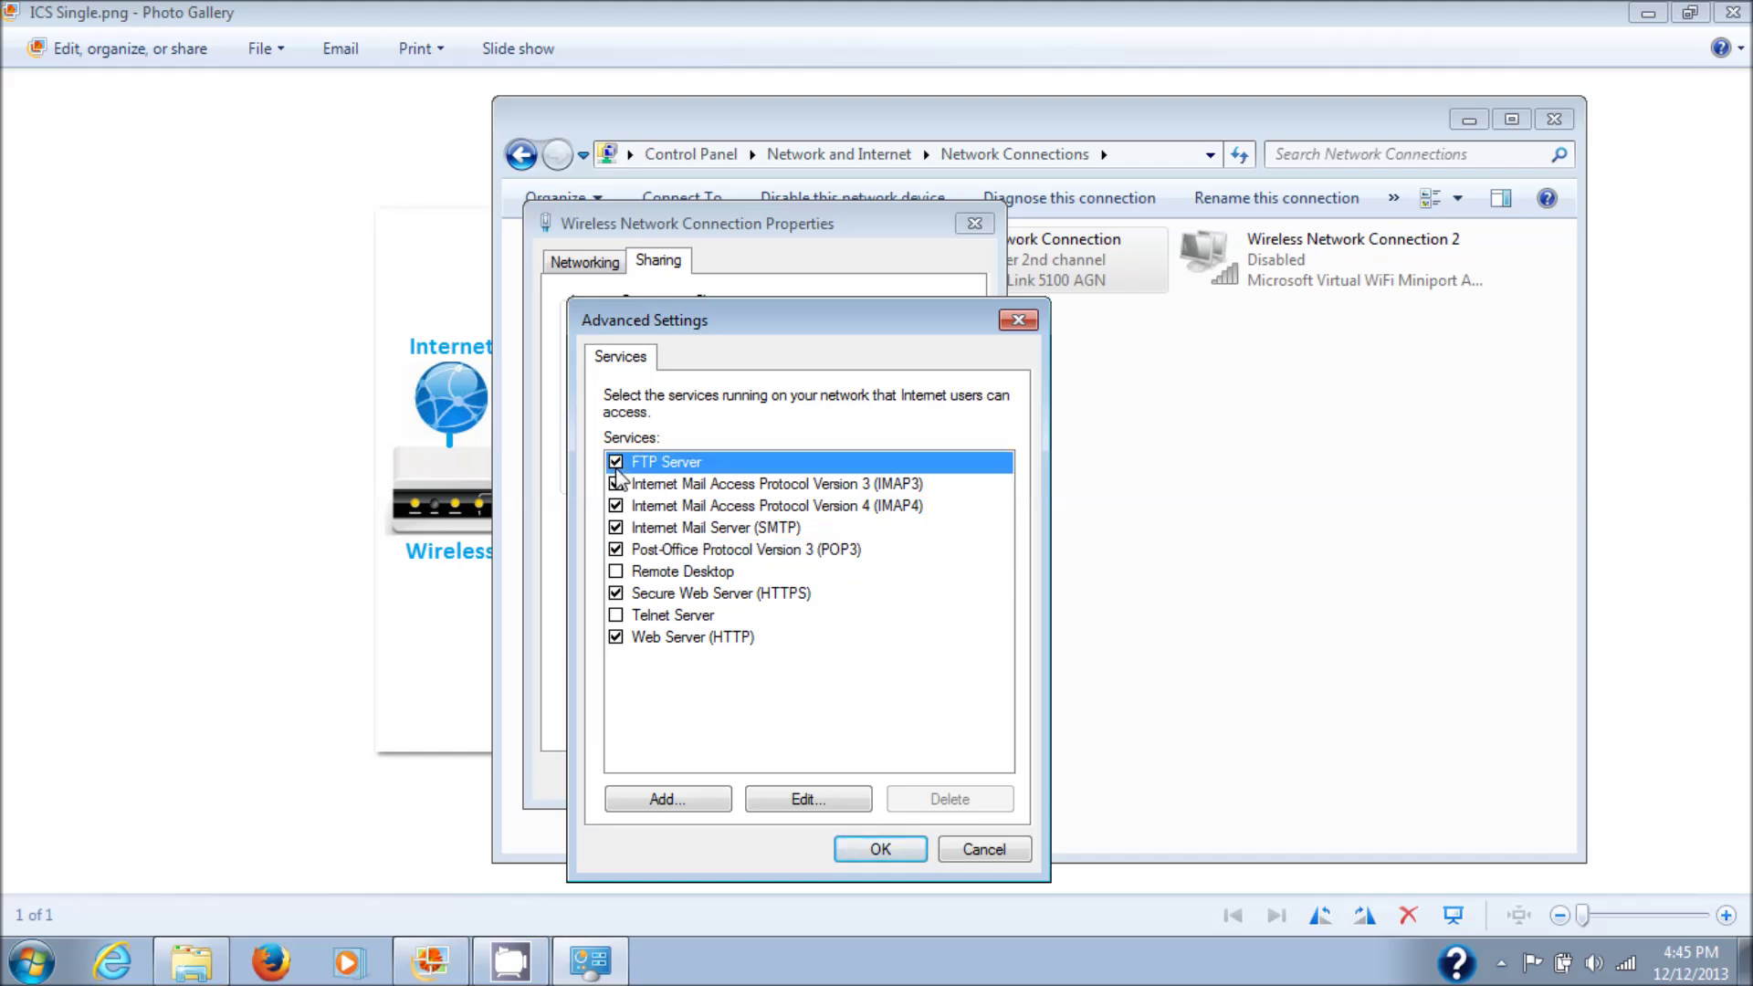
pyautogui.click(616, 571)
pyautogui.click(616, 615)
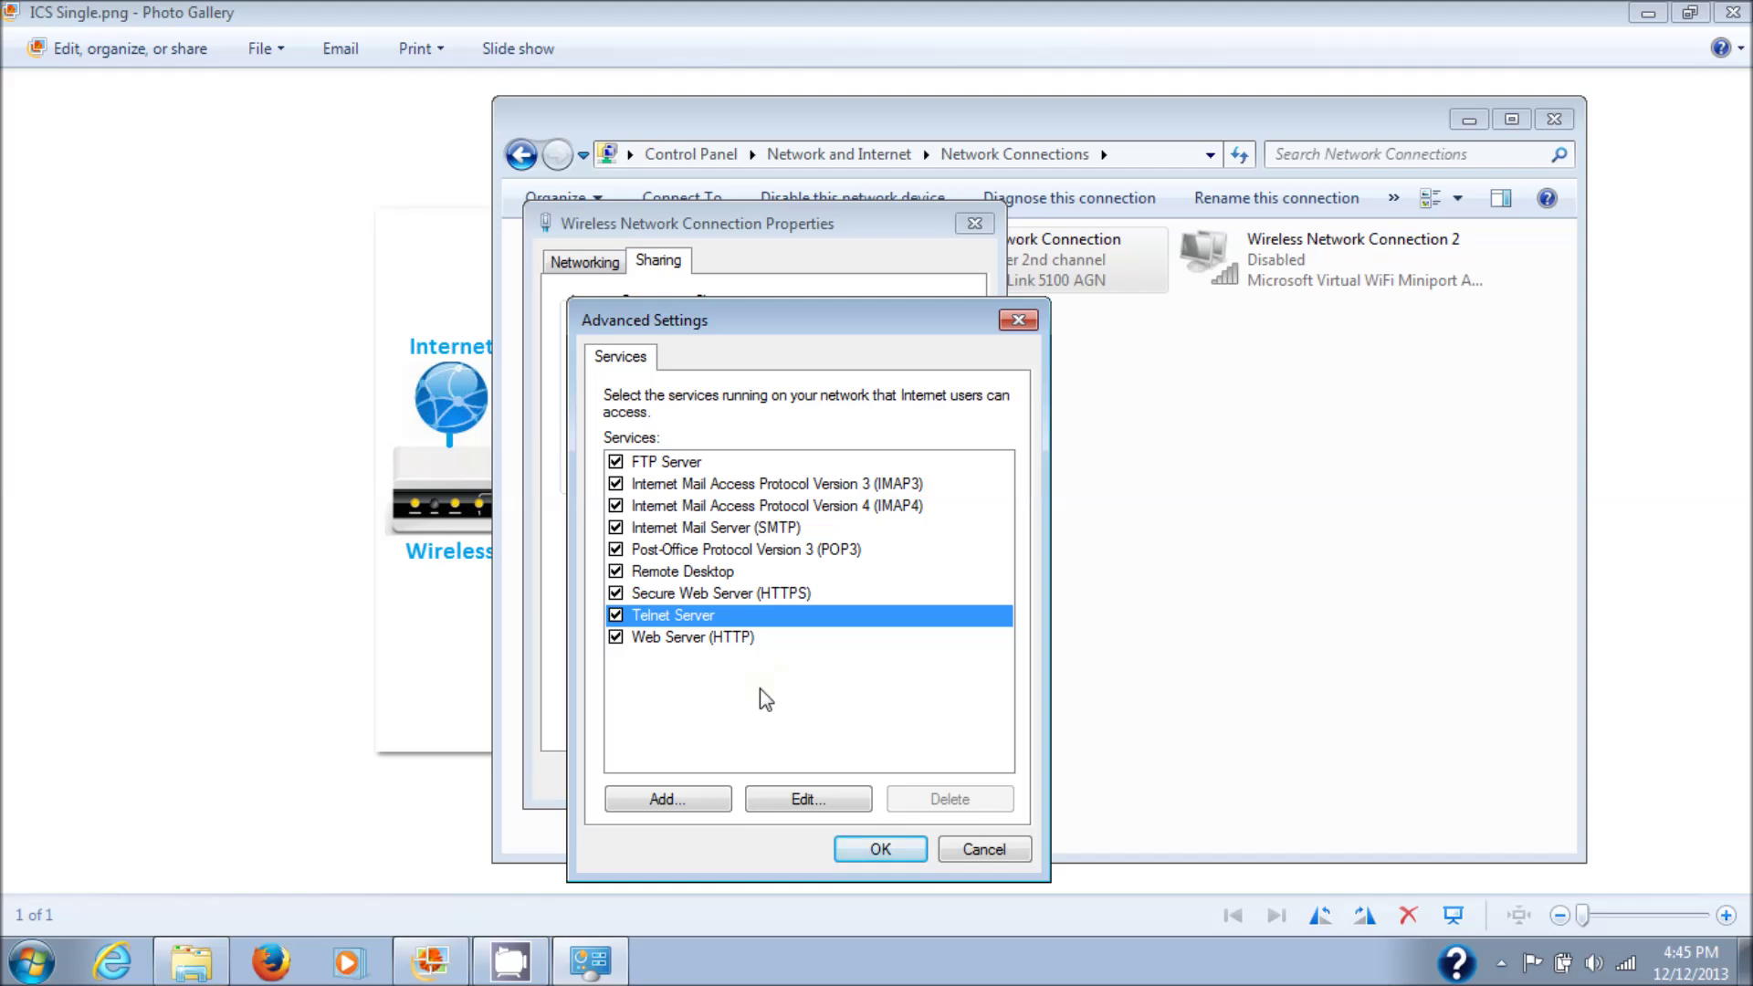
# Skip adding a custom service and apply sharing on the wireless connection.
pyautogui.click(680, 804)
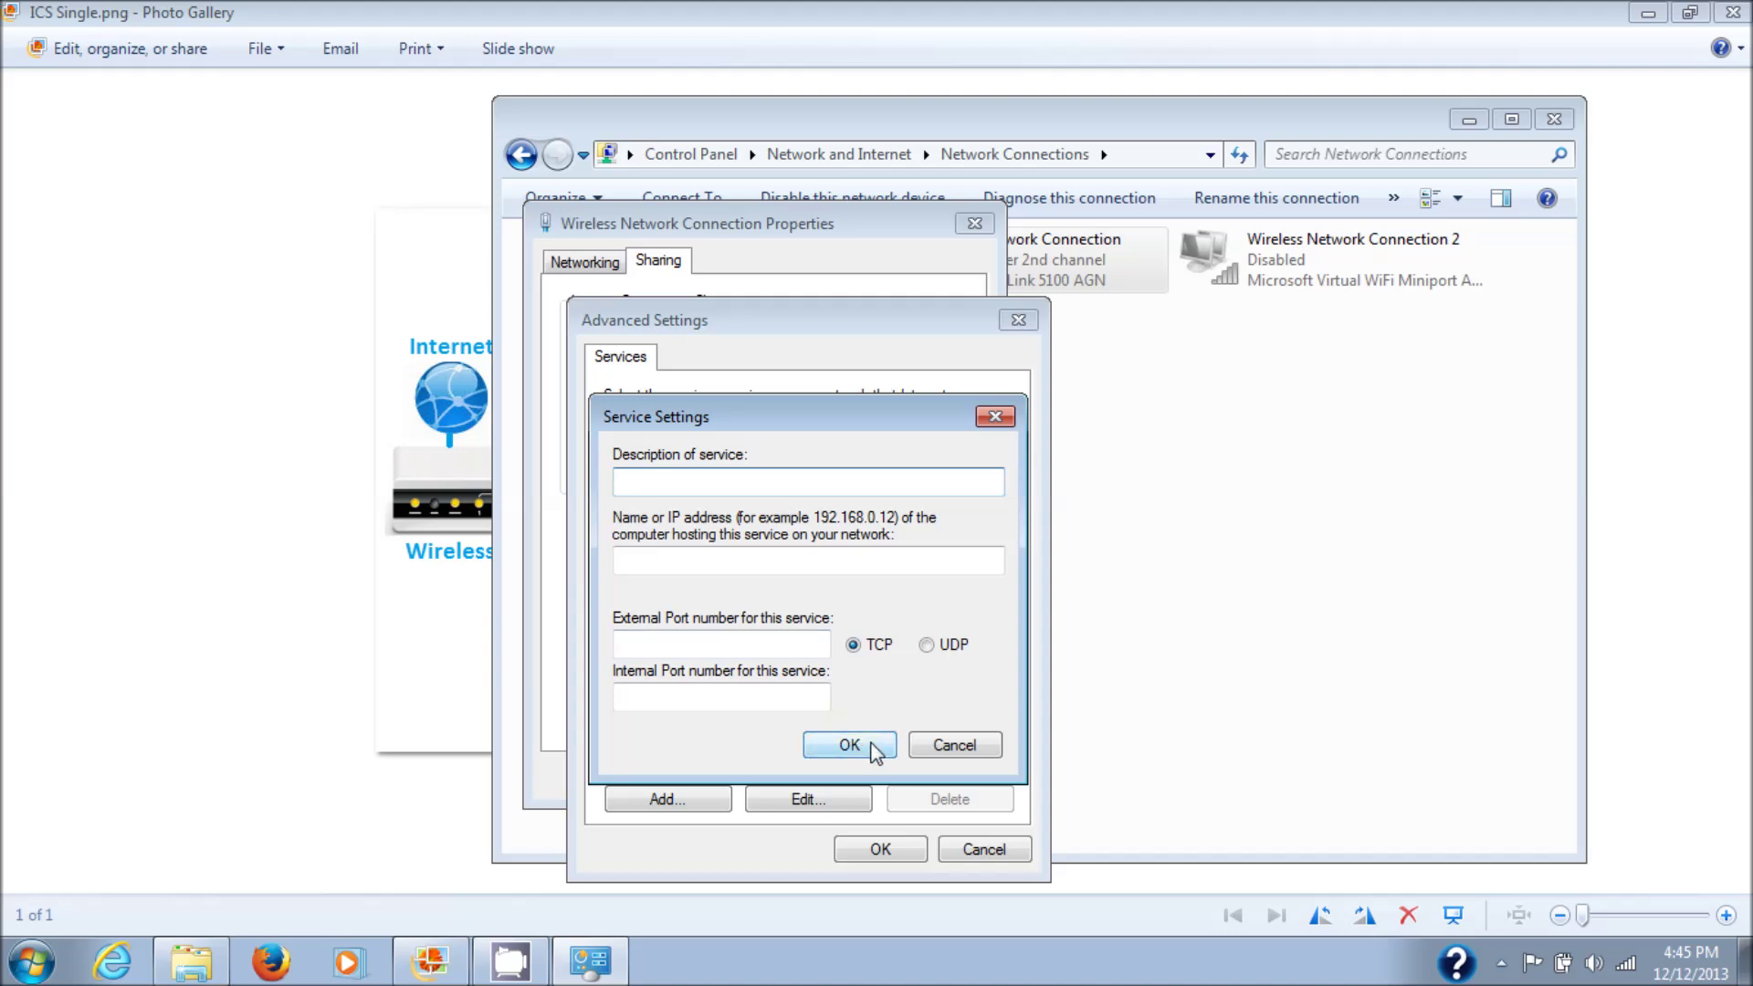
pyautogui.click(943, 754)
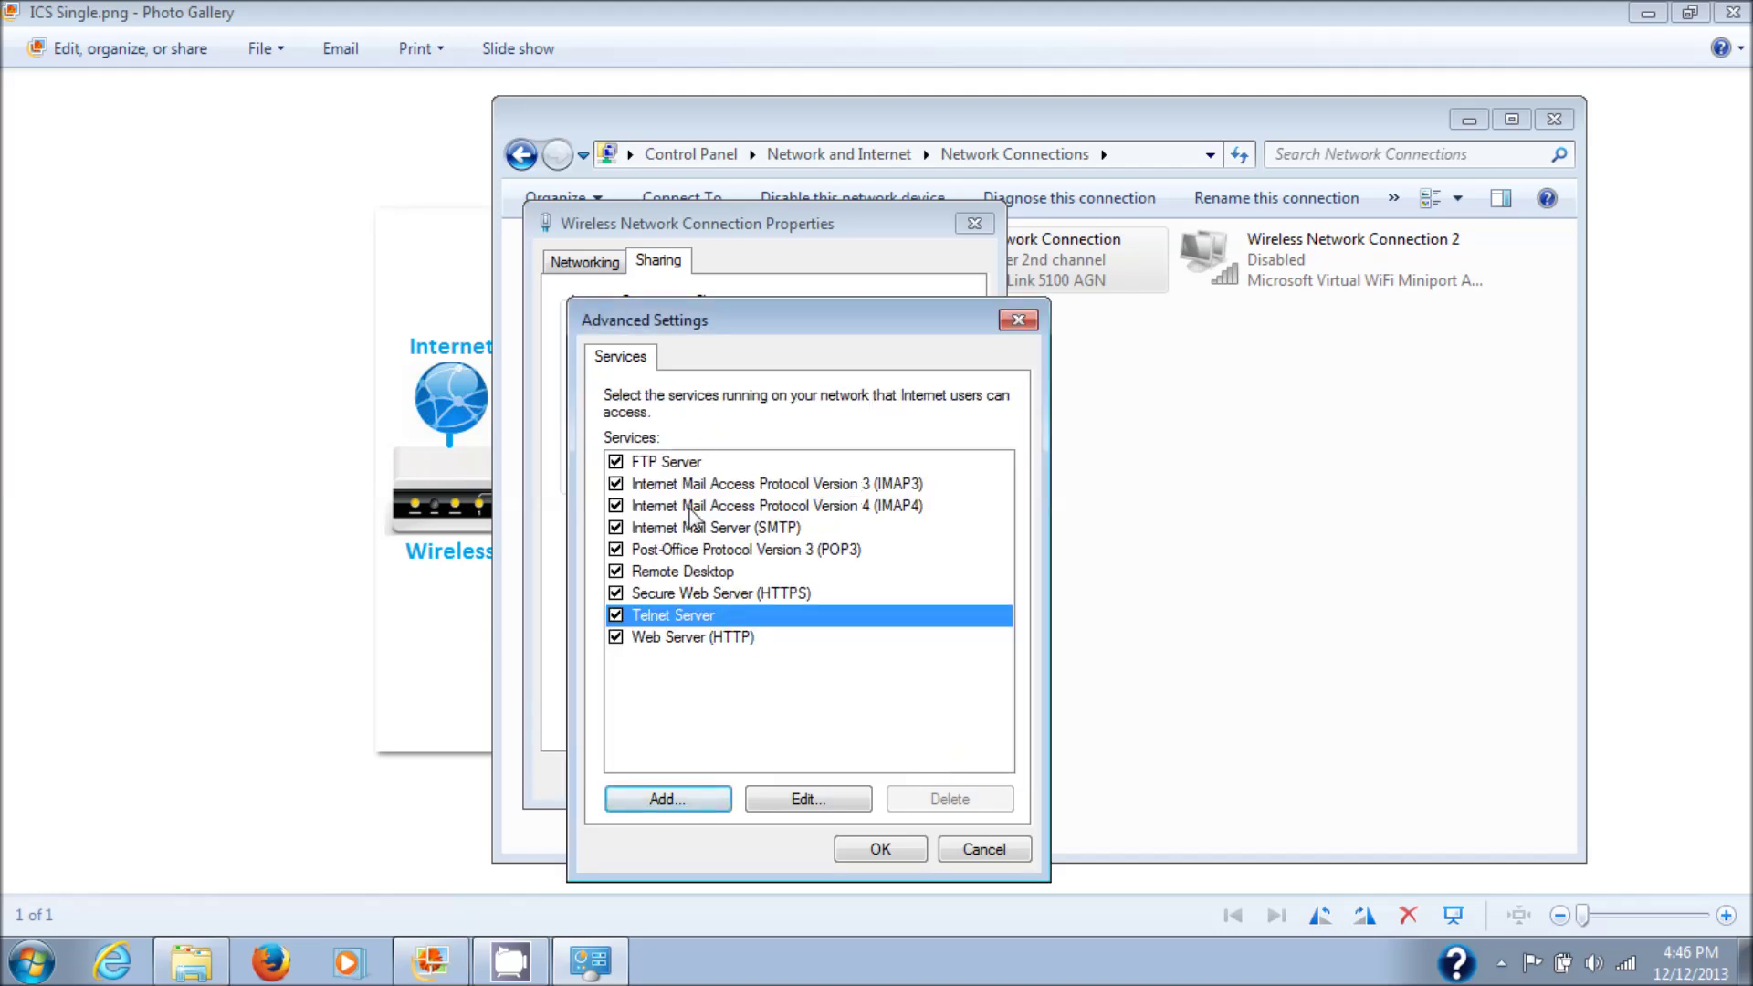
pyautogui.click(878, 849)
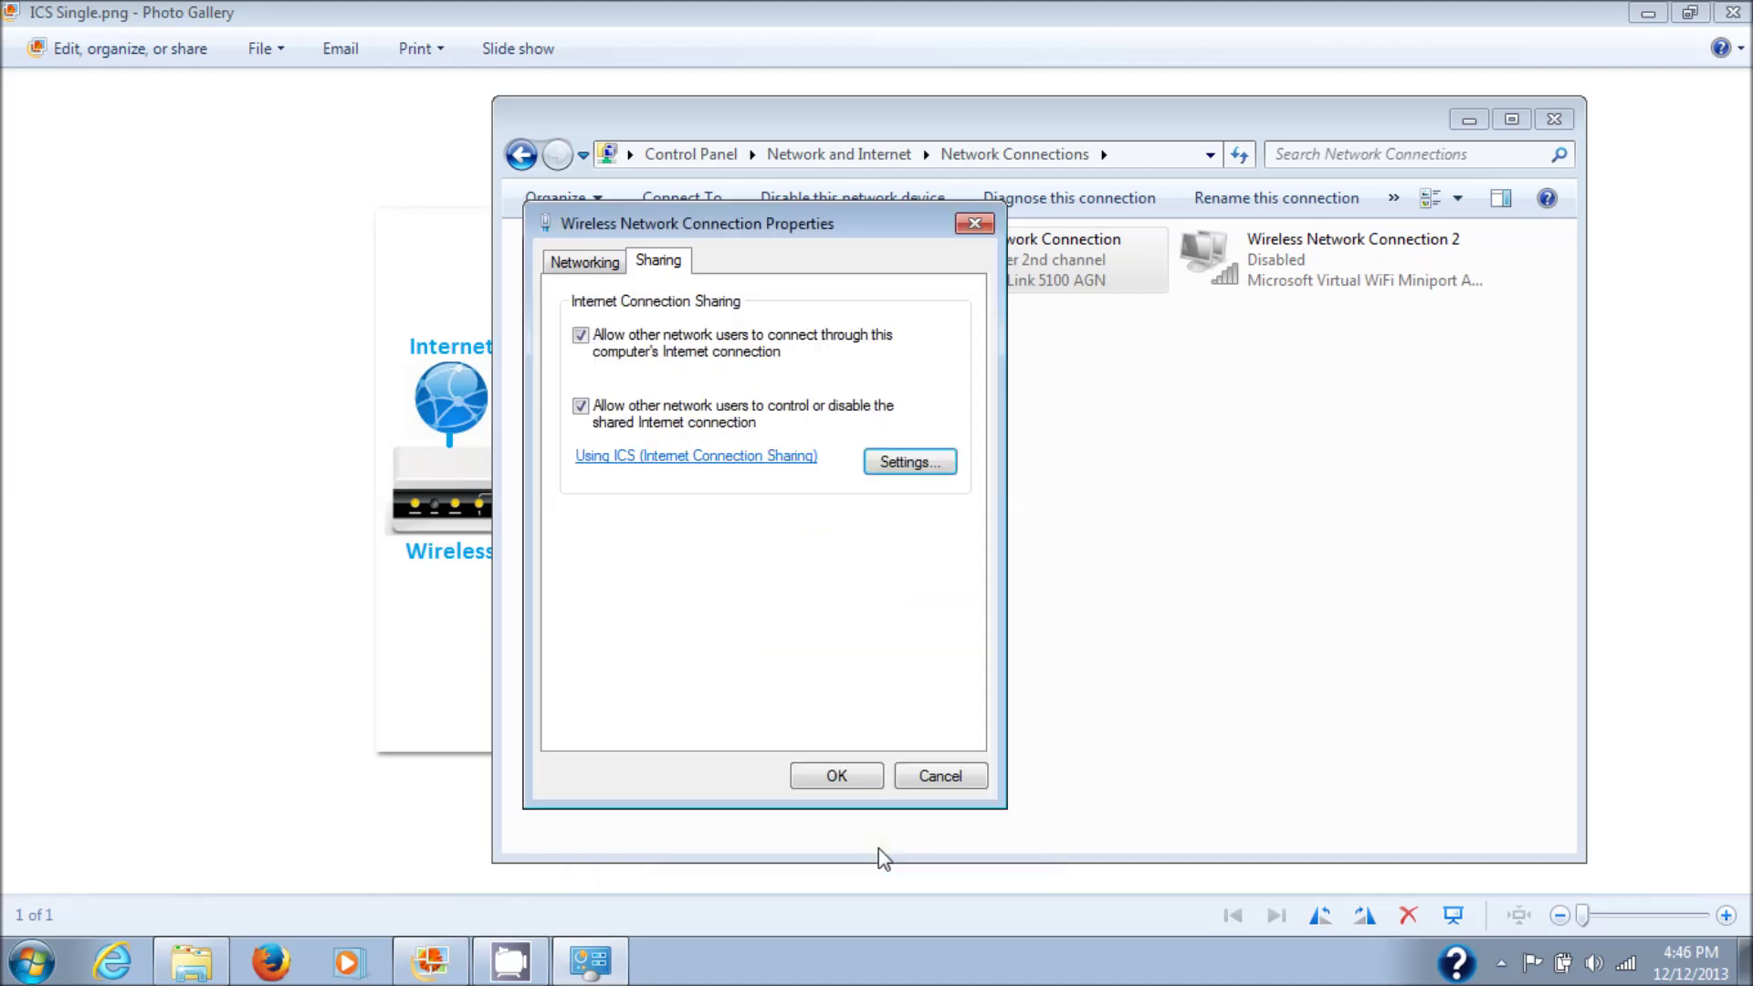
pyautogui.click(860, 789)
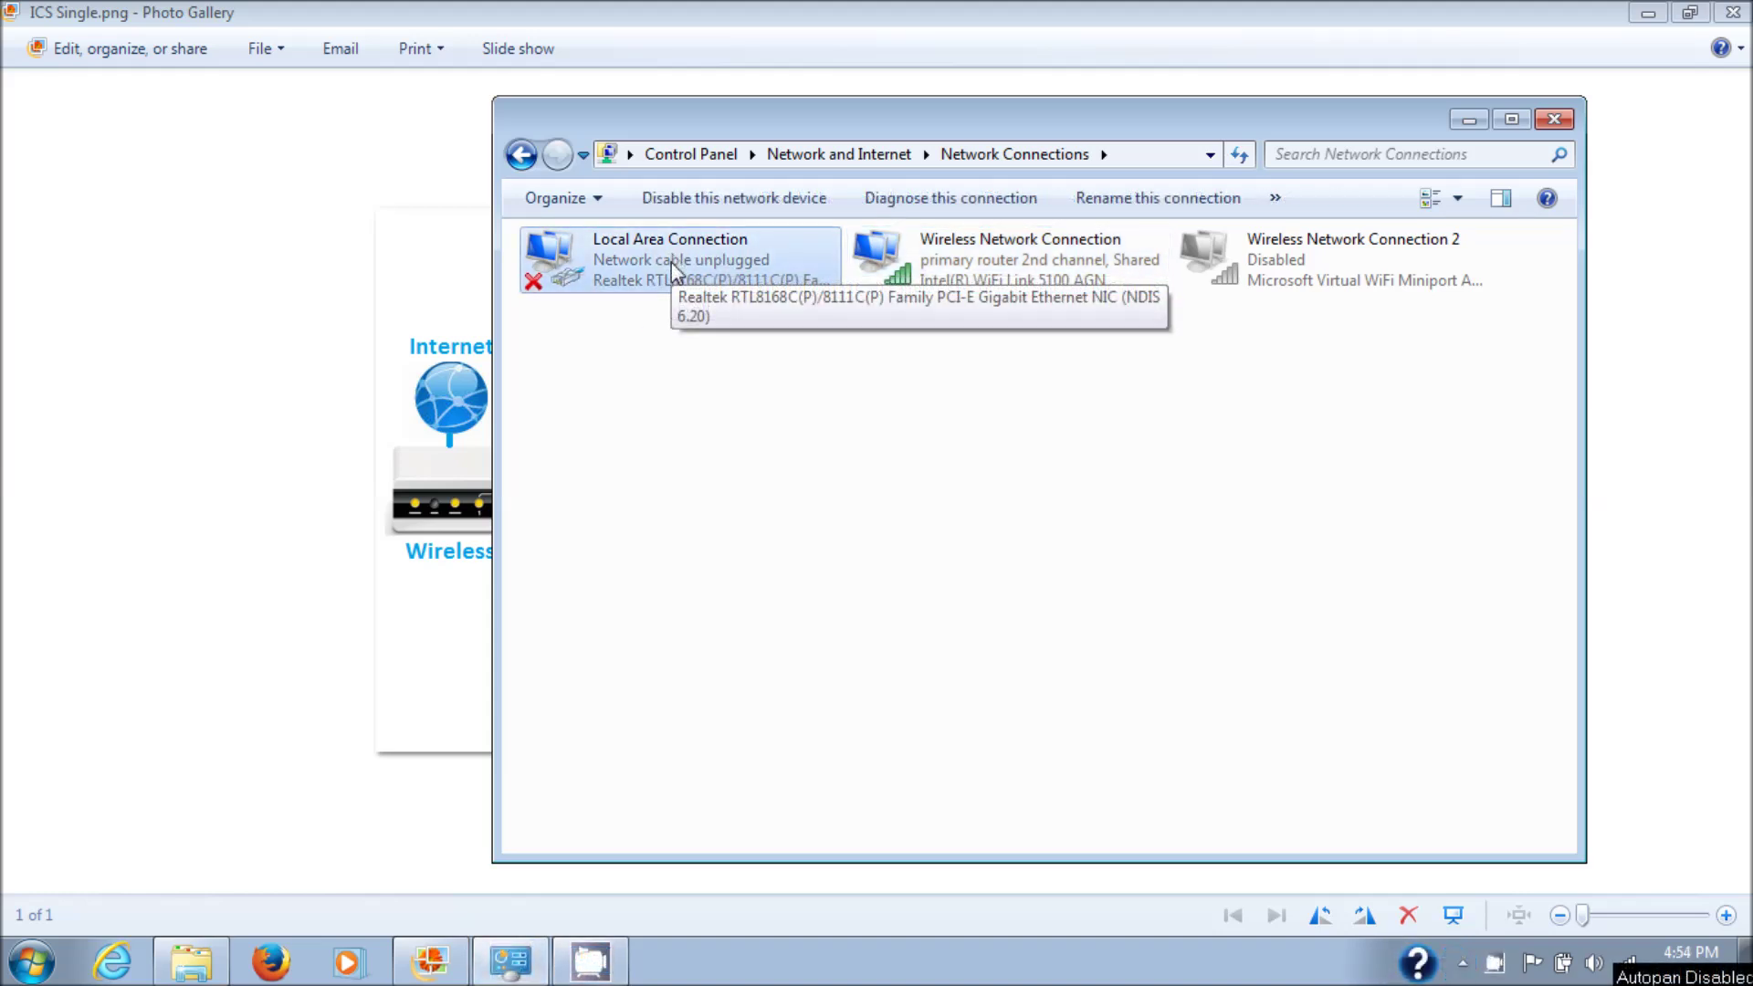
# Give Local Area Connection the fixed IPv4 address 192.168.137.1 with subnet mask 255.255.255.0.
pyautogui.rightClick(671, 261)
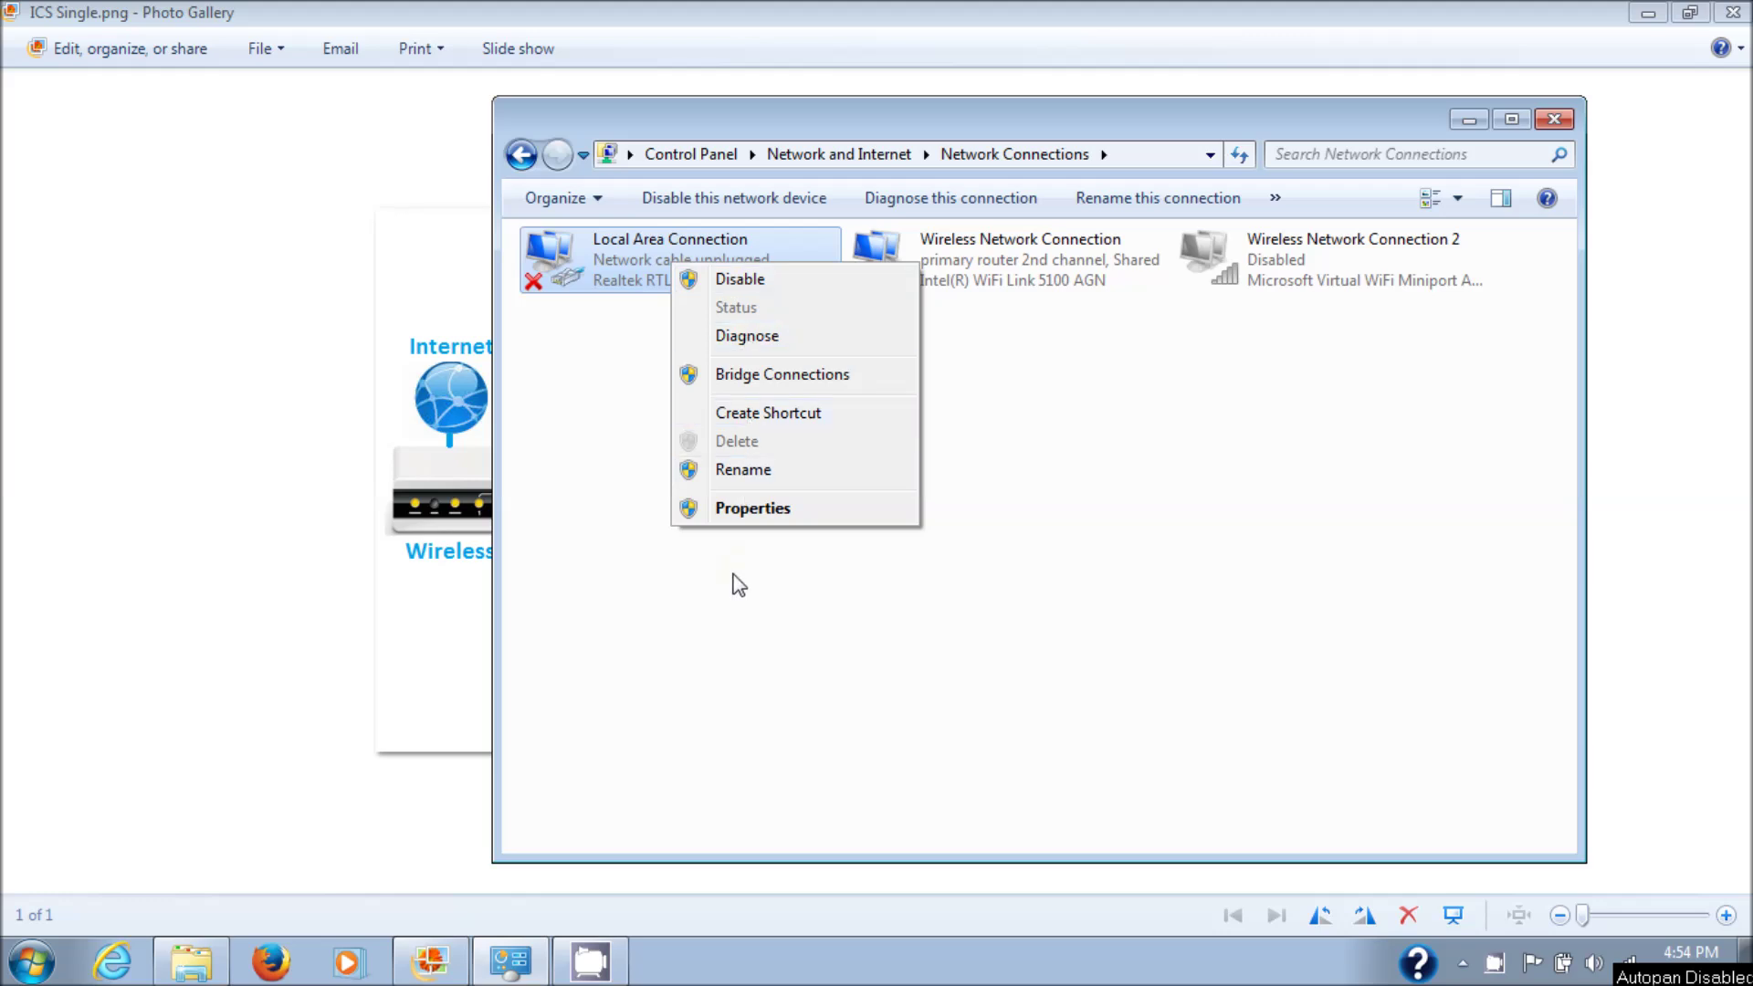
pyautogui.click(746, 508)
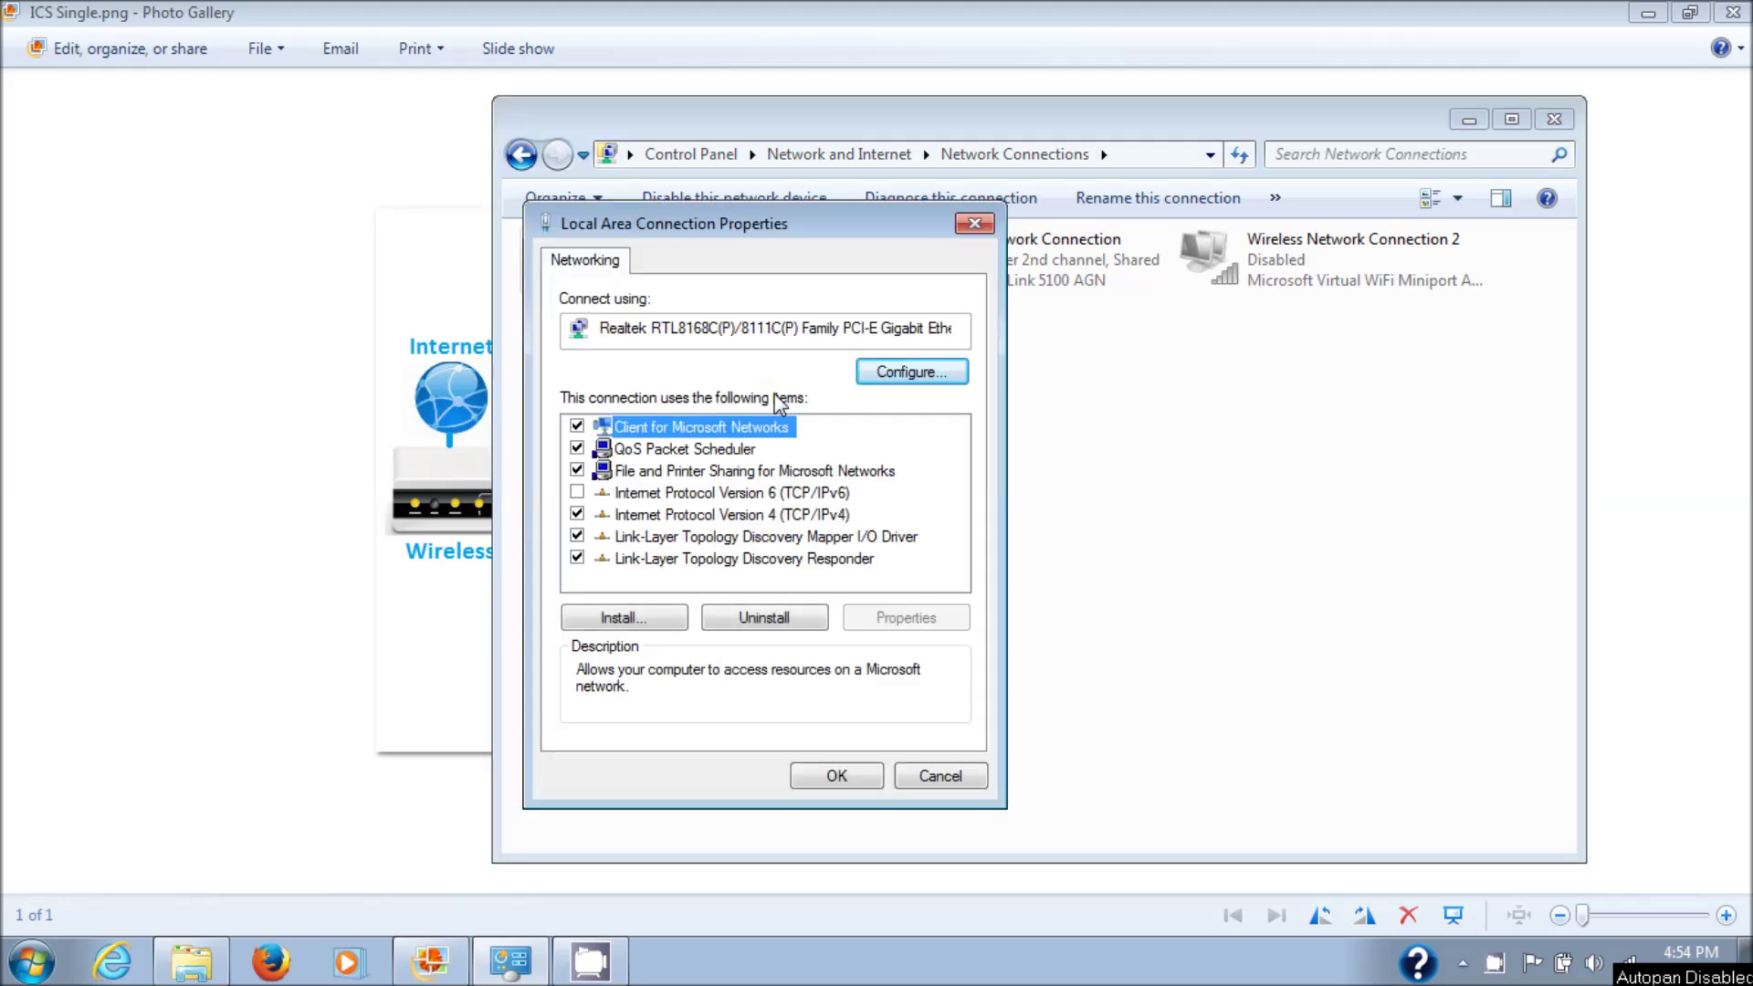
pyautogui.click(669, 514)
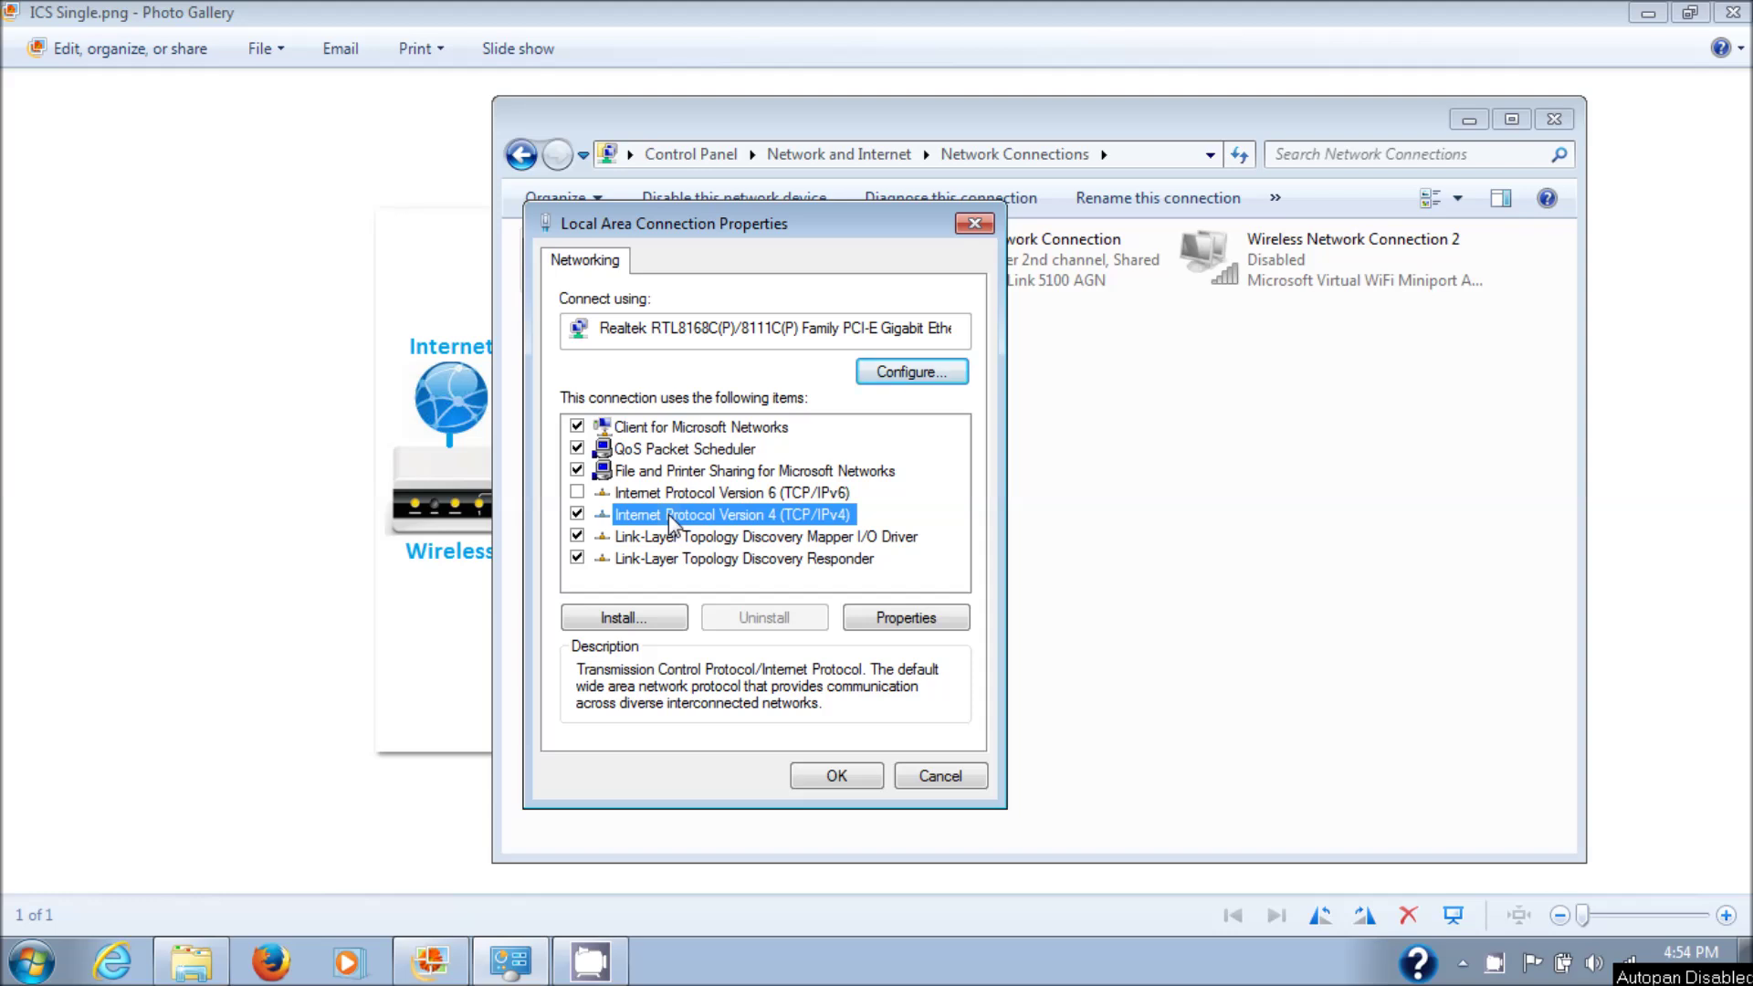
pyautogui.doubleClick(669, 515)
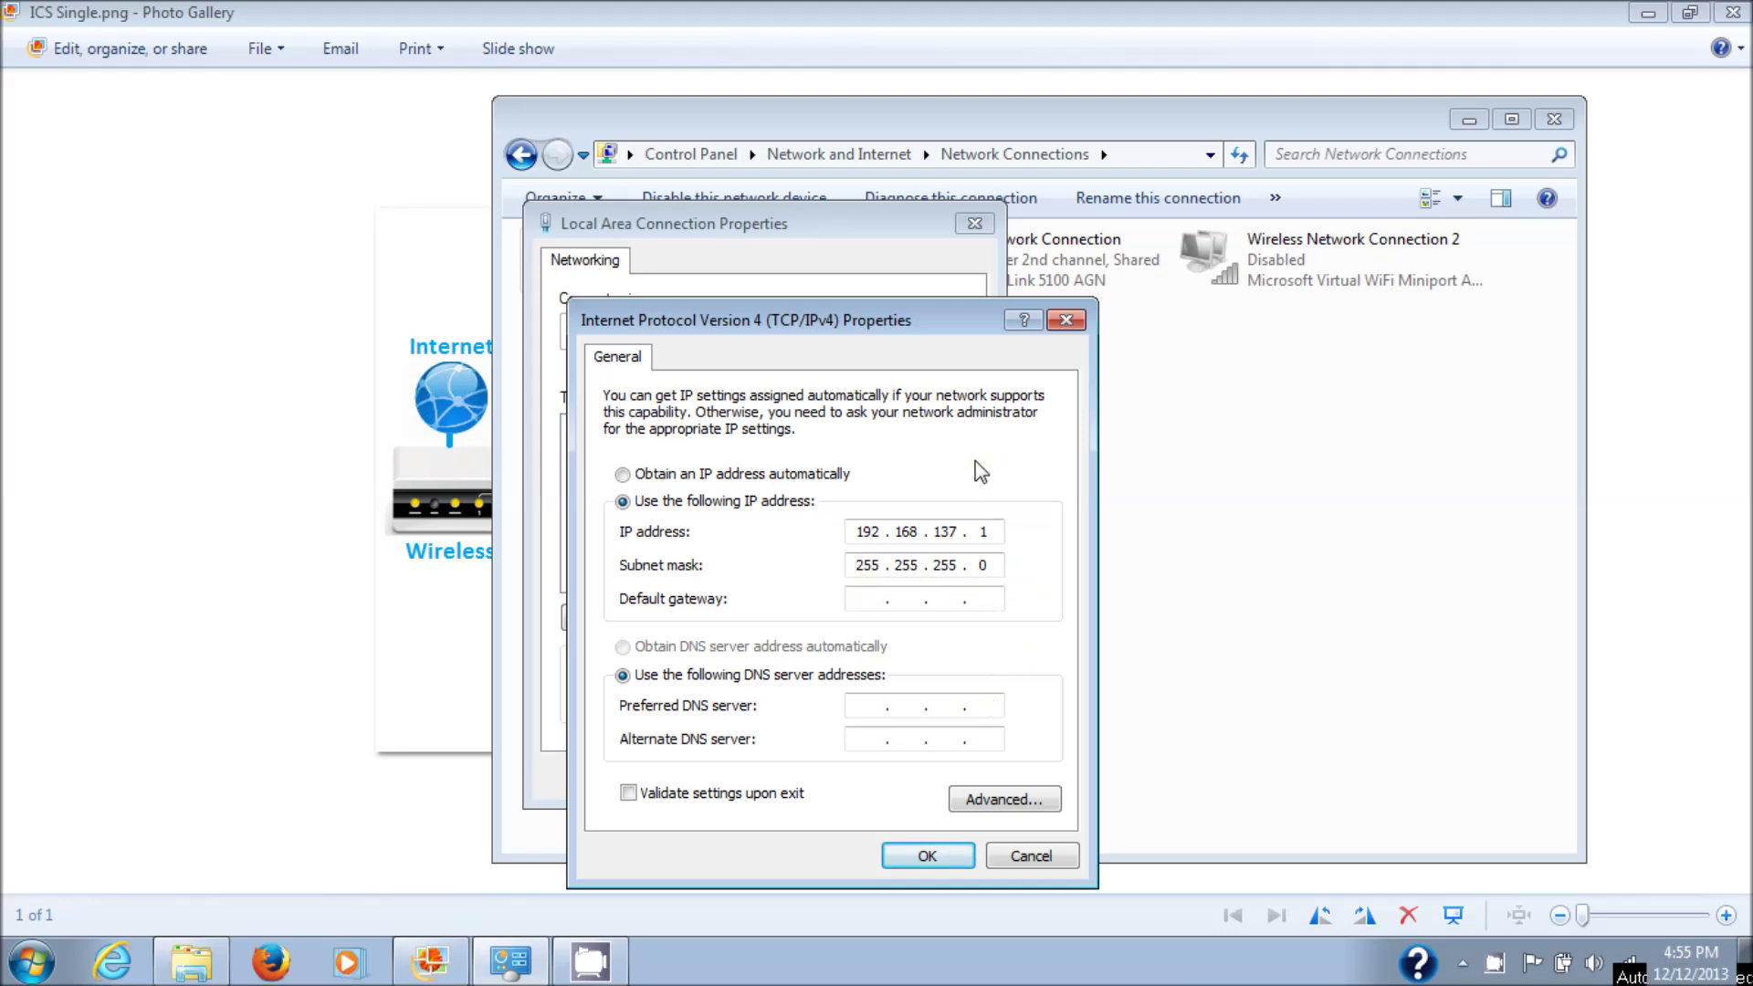
pyautogui.click(922, 856)
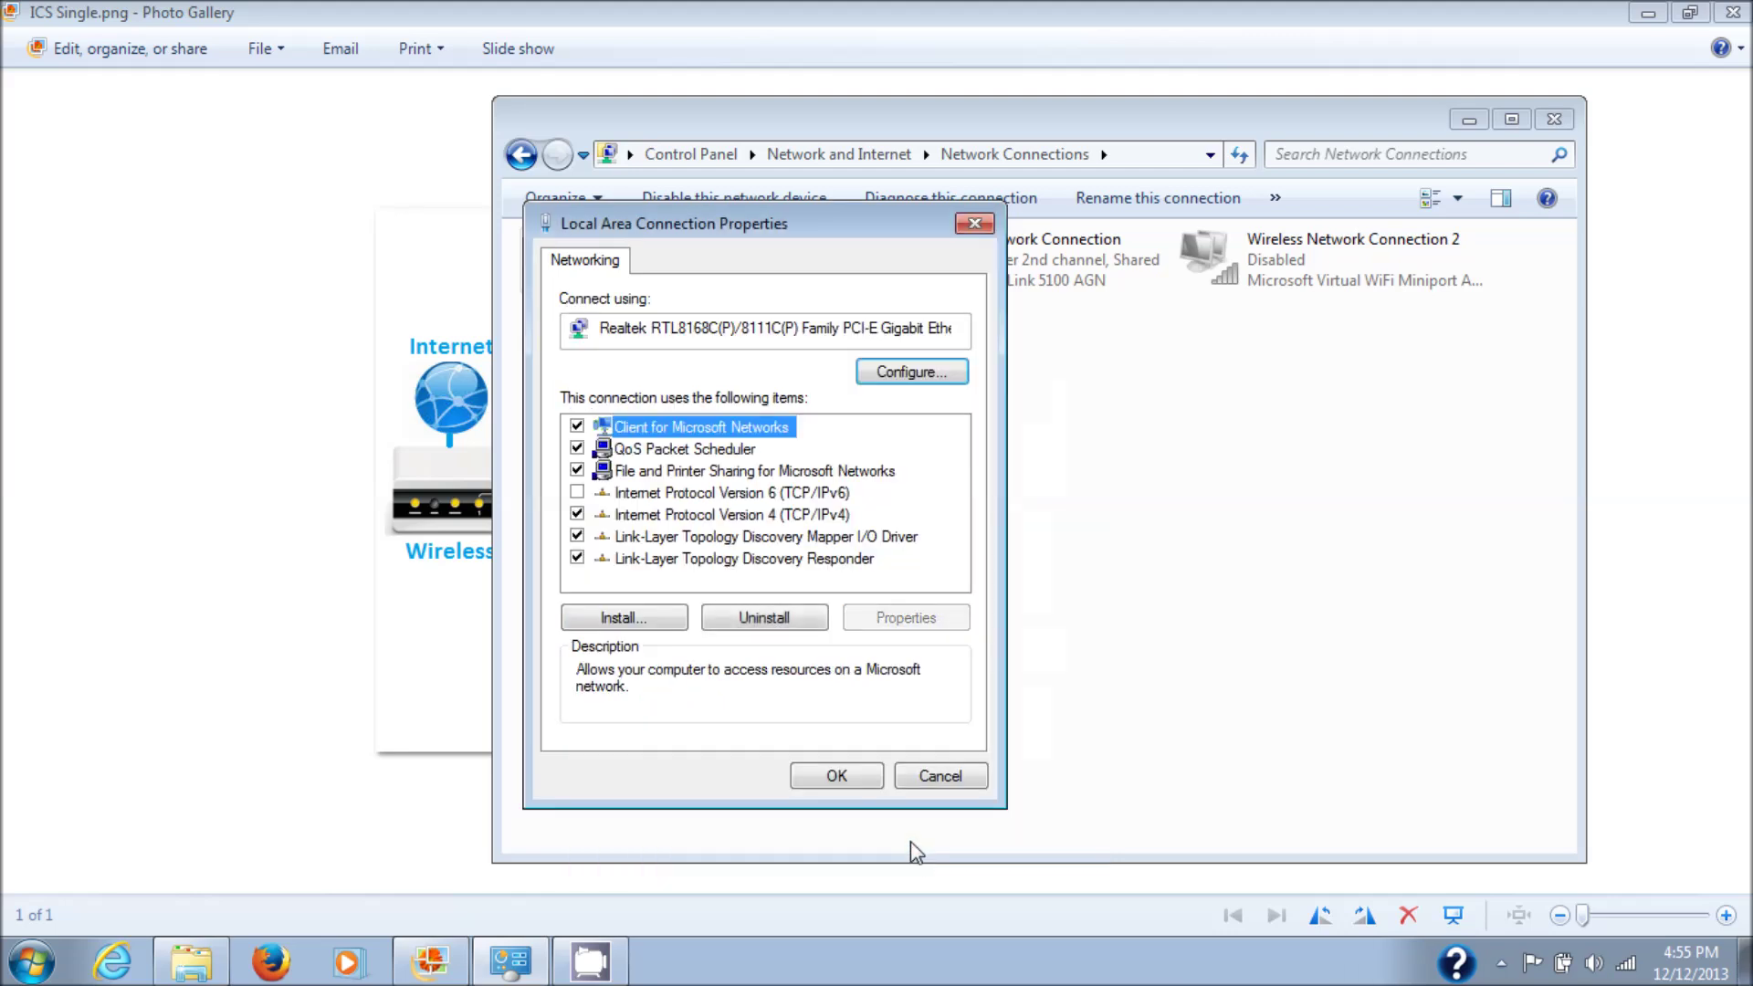
pyautogui.click(835, 776)
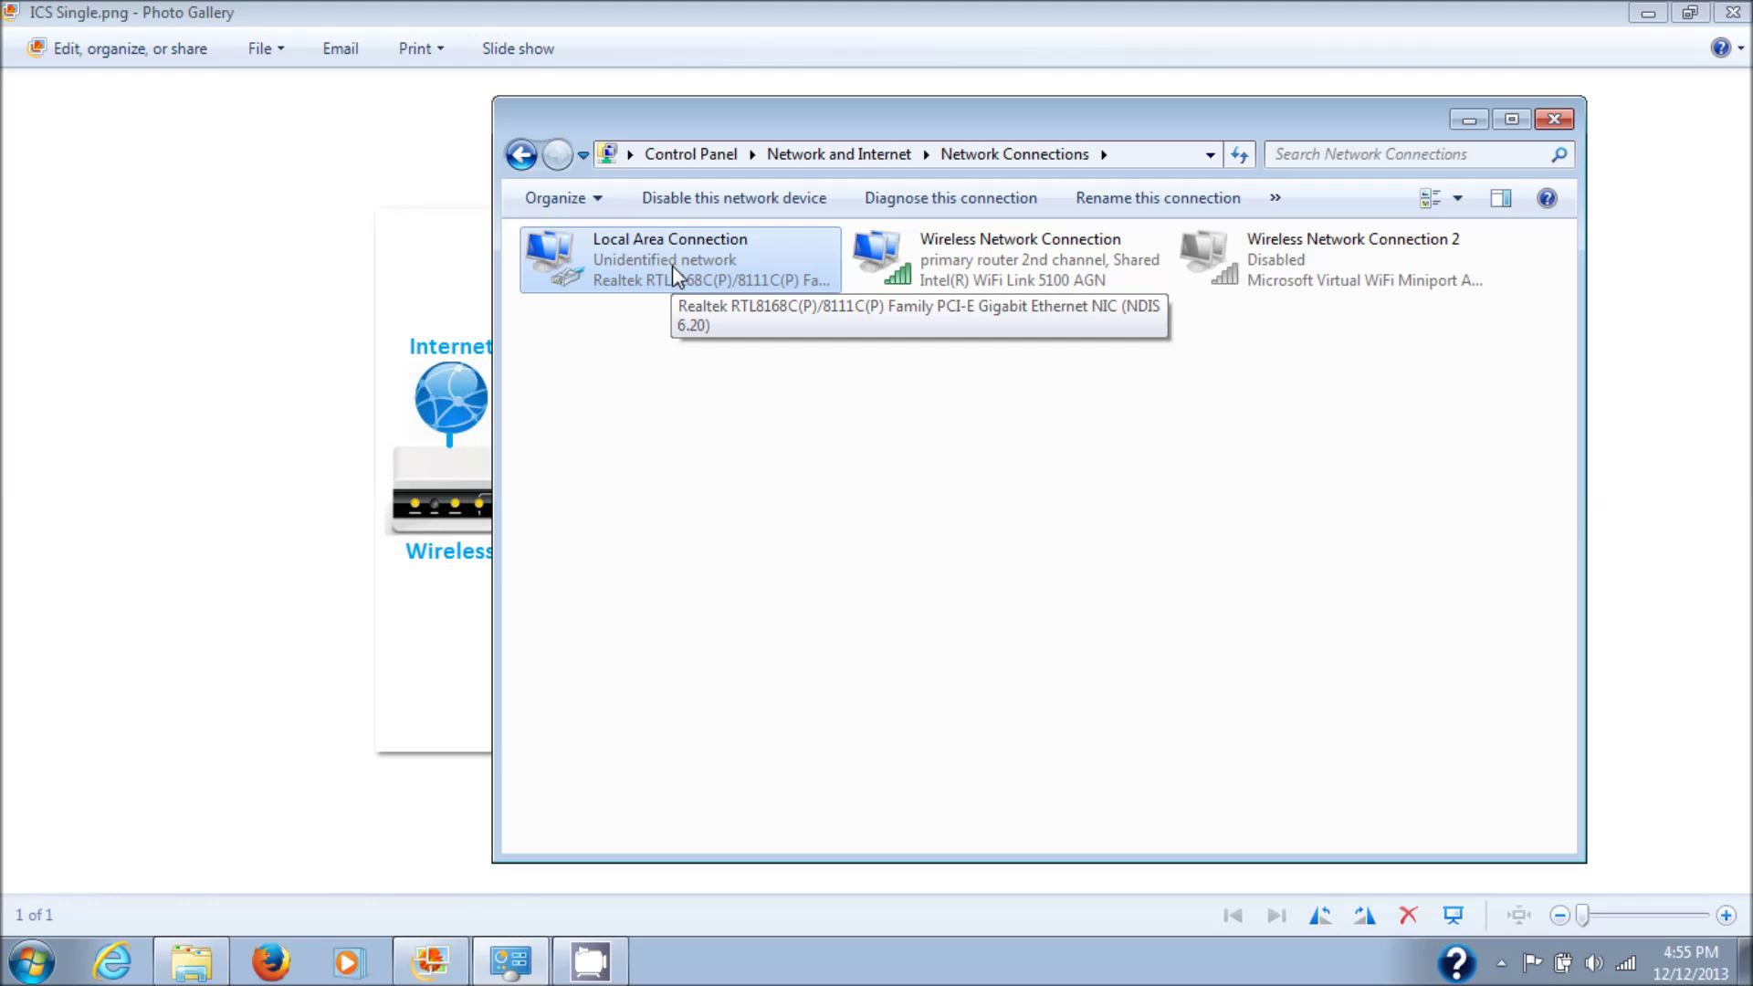
pyautogui.rightClick(672, 265)
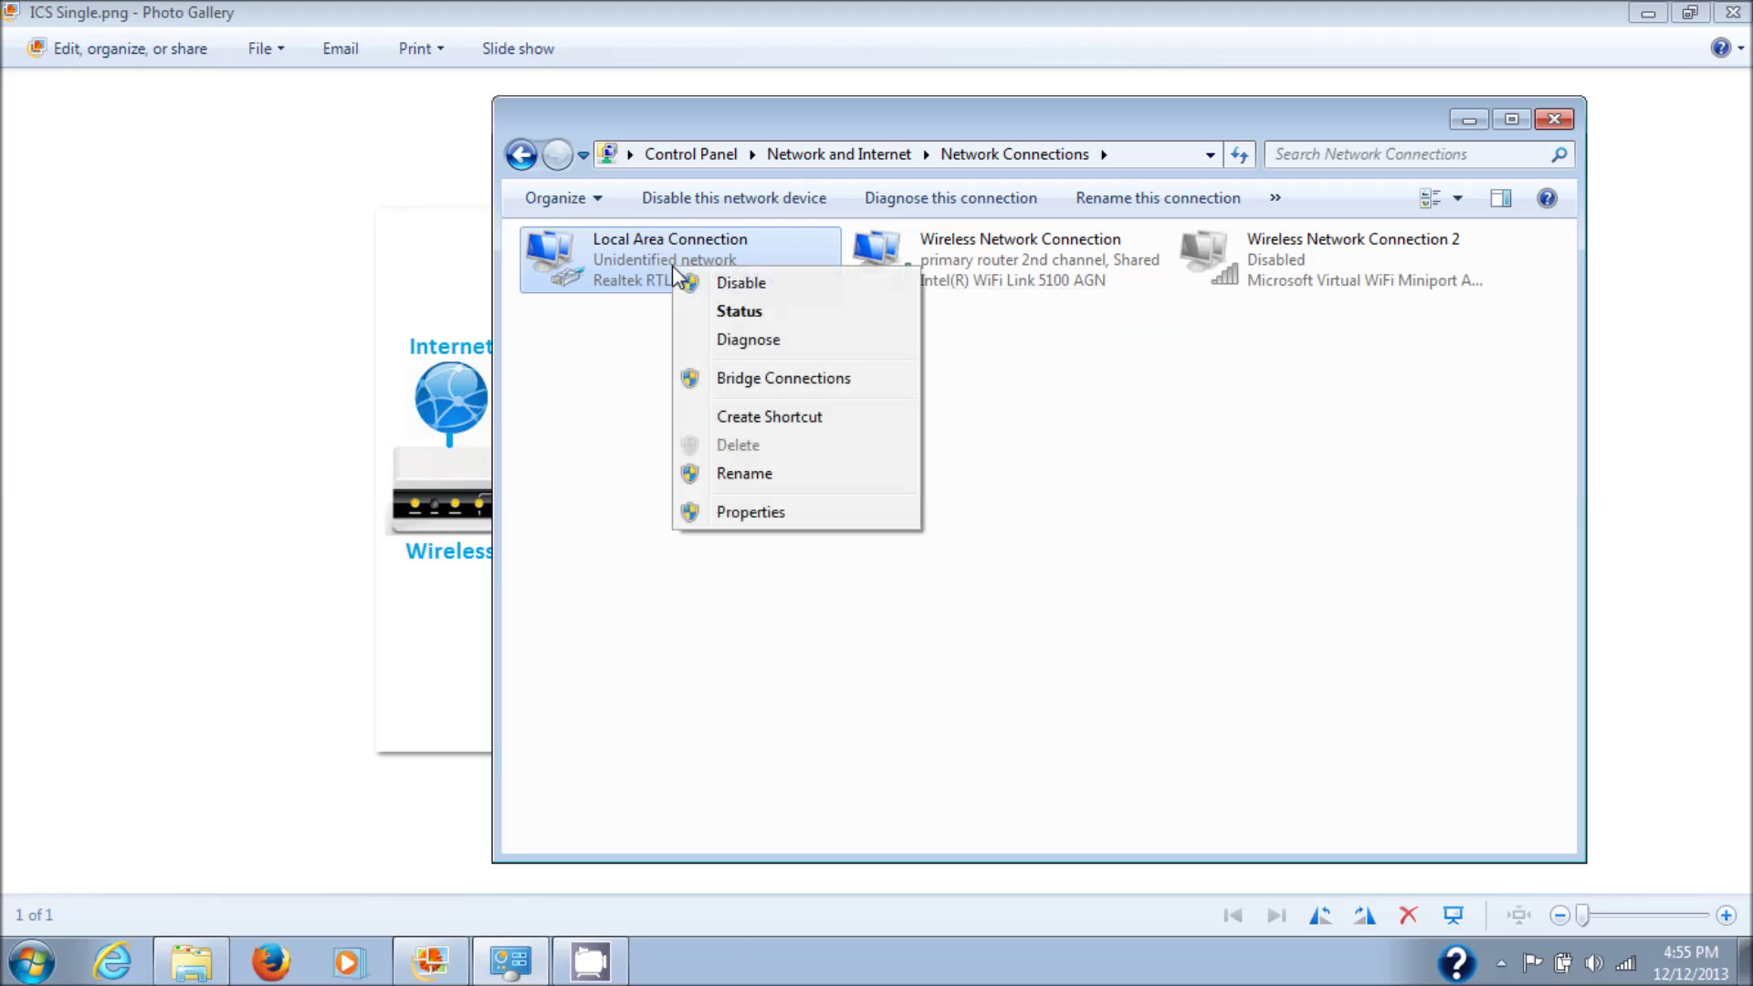
# Review the LAN IPv4 settings without changes and minimize Network Connections to reveal the ICS diagram.
pyautogui.click(741, 509)
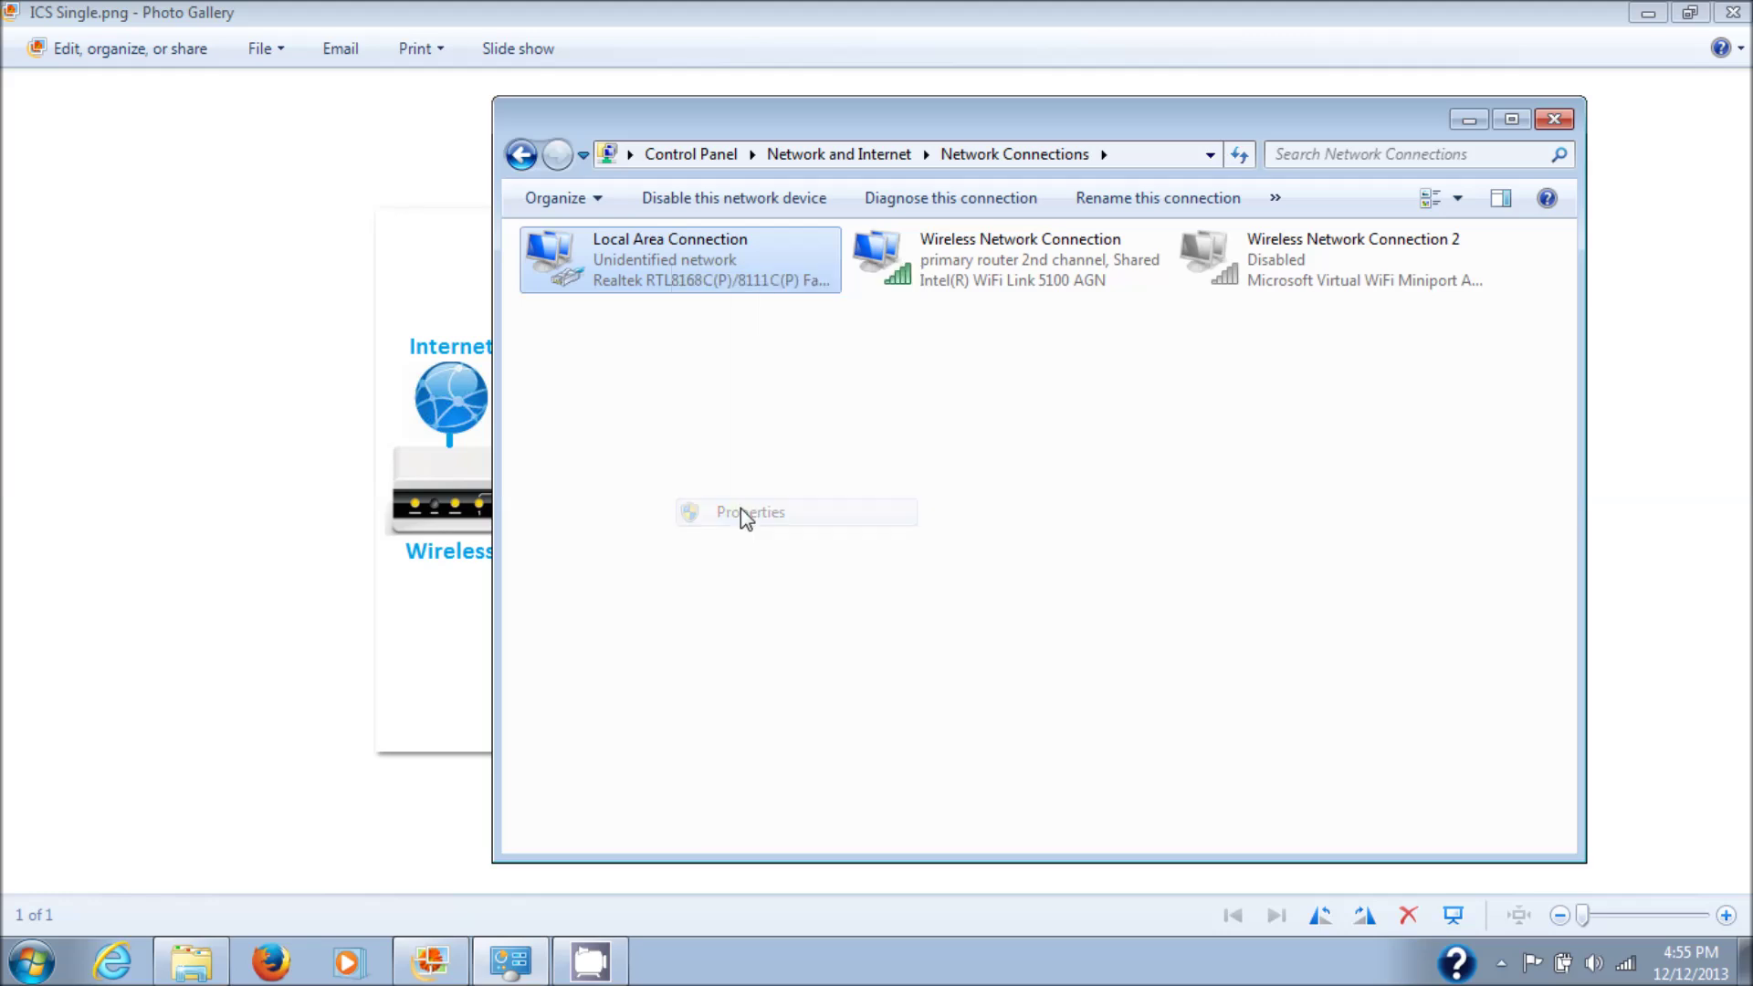
pyautogui.doubleClick(728, 512)
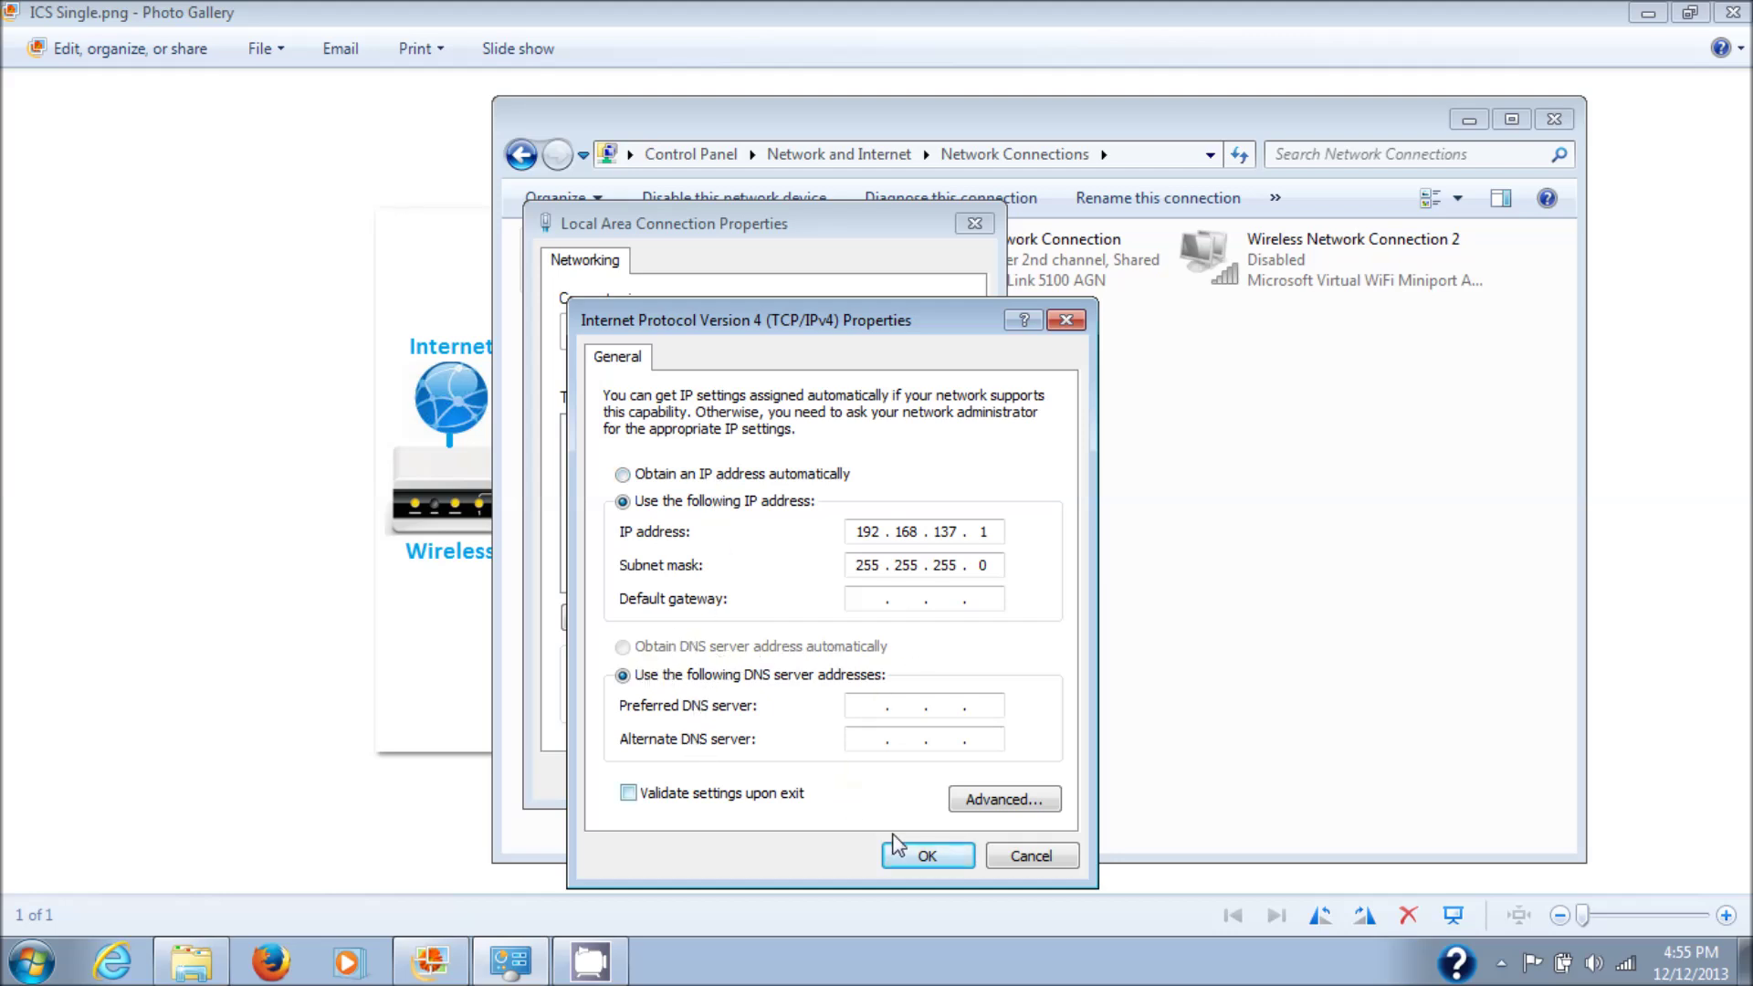
pyautogui.click(1033, 858)
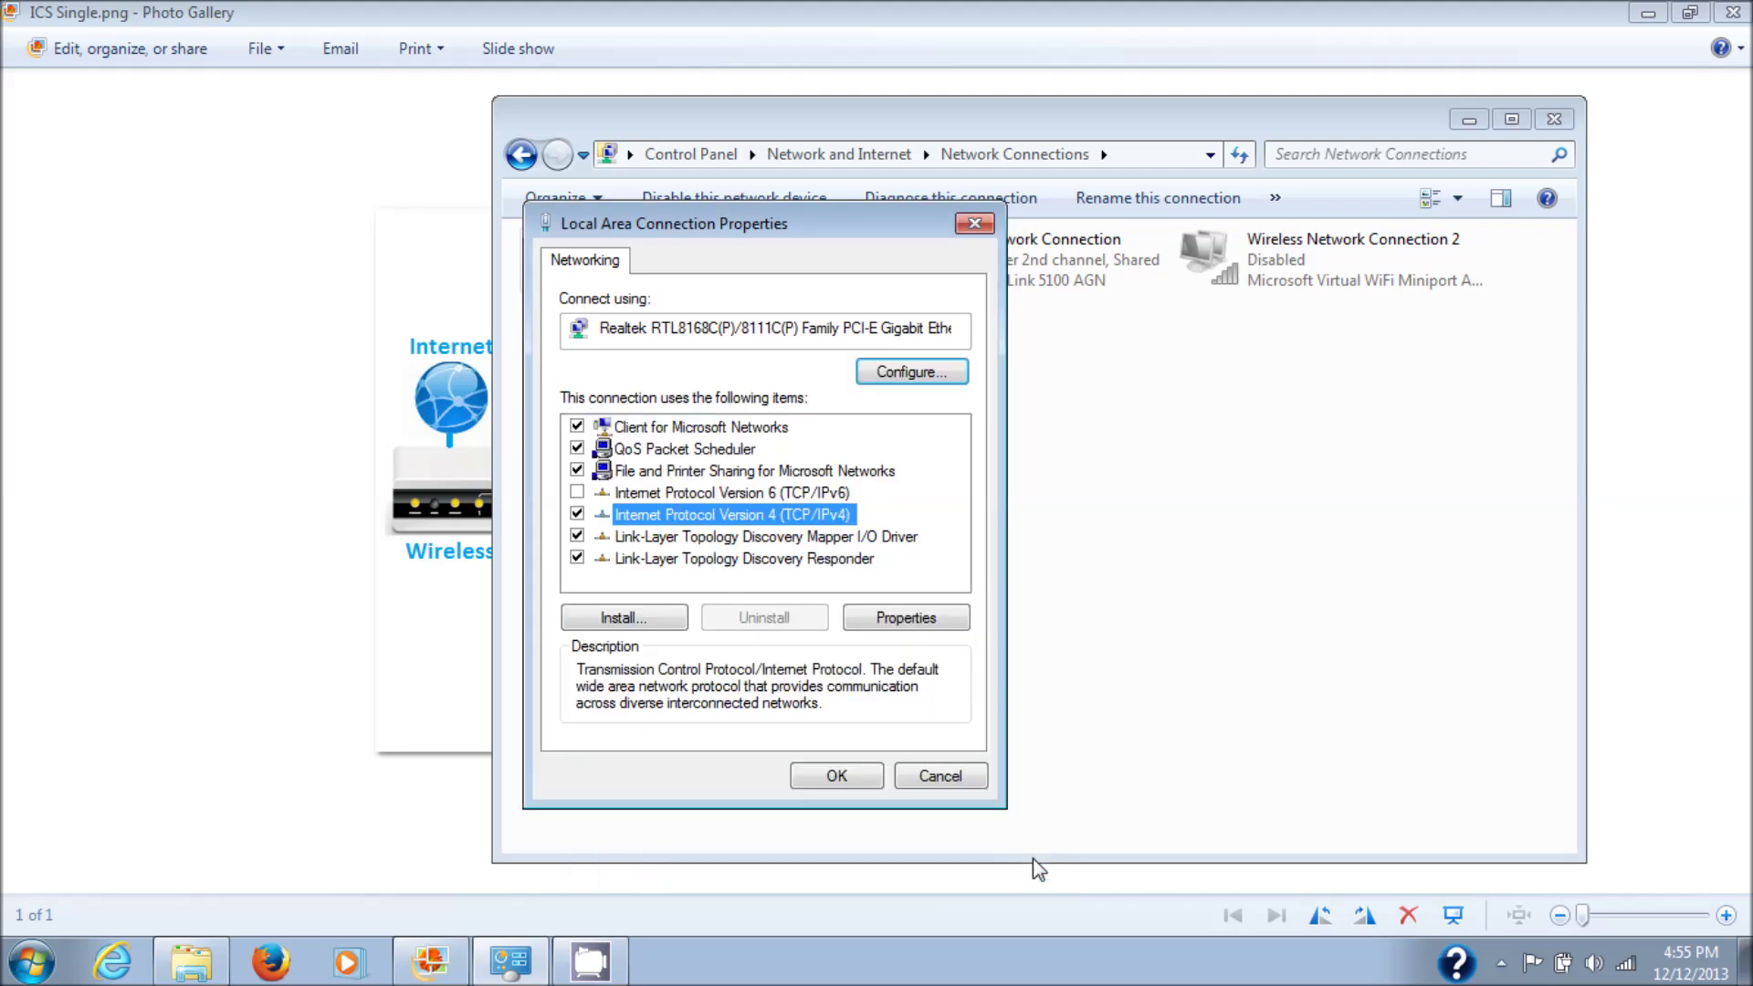
pyautogui.click(922, 776)
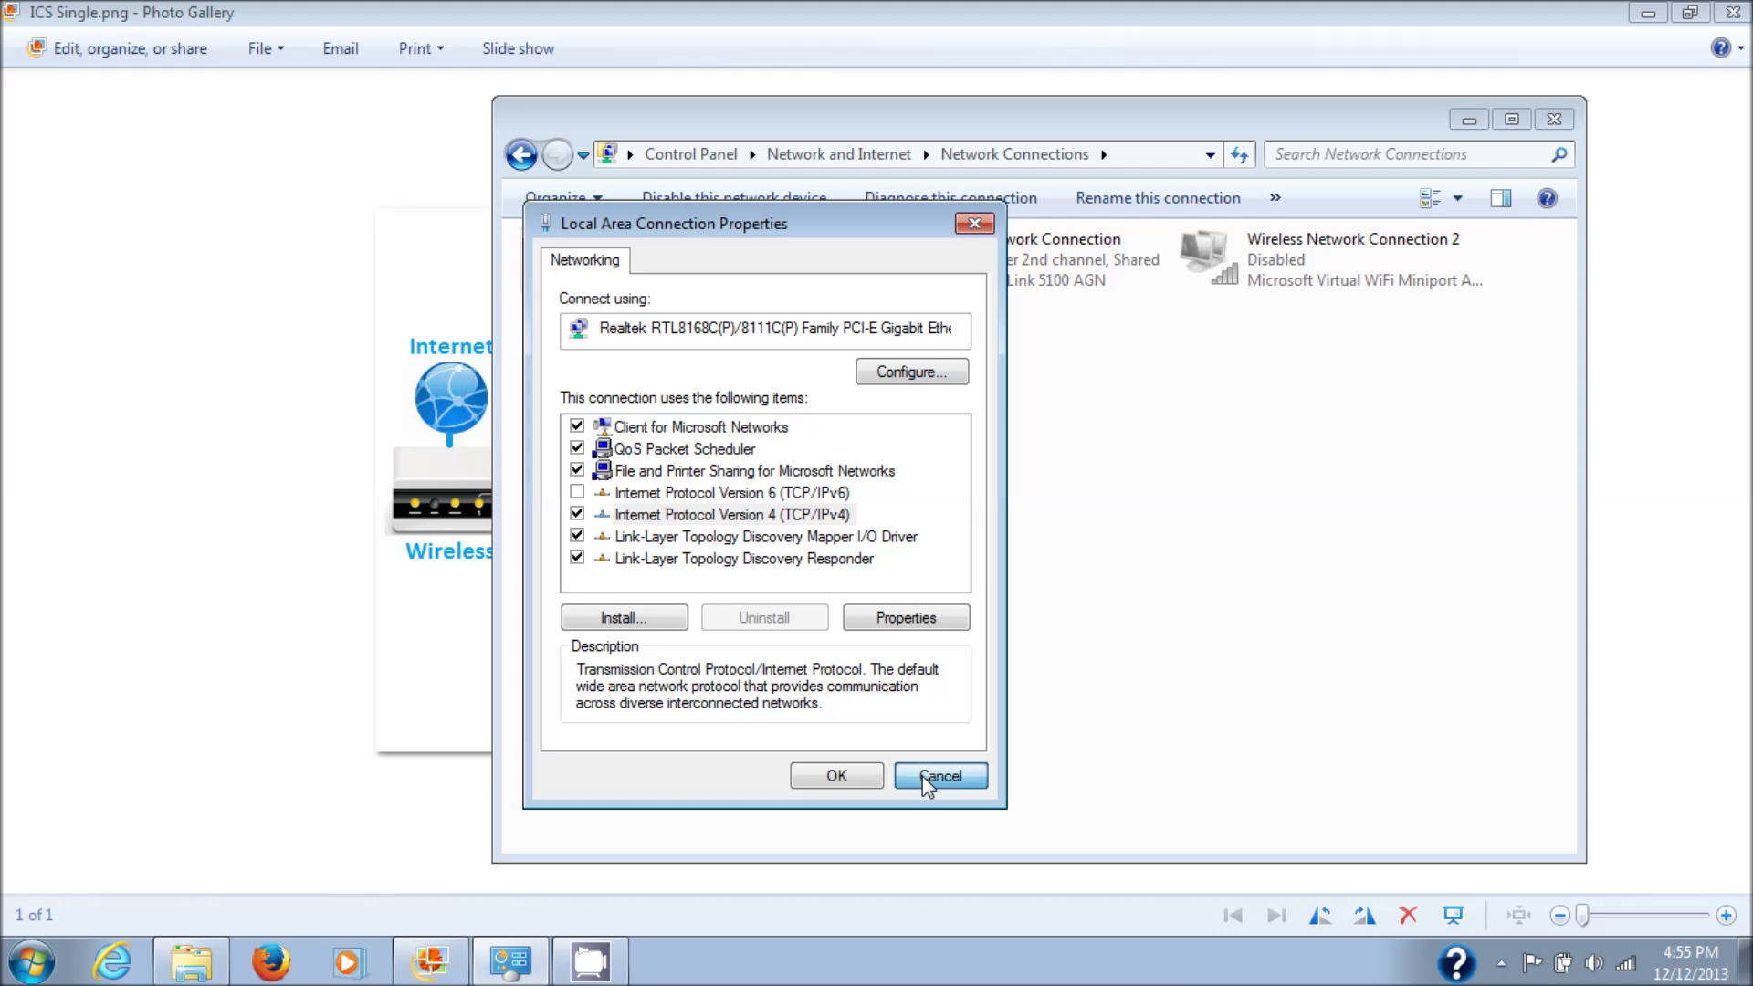
pyautogui.click(977, 778)
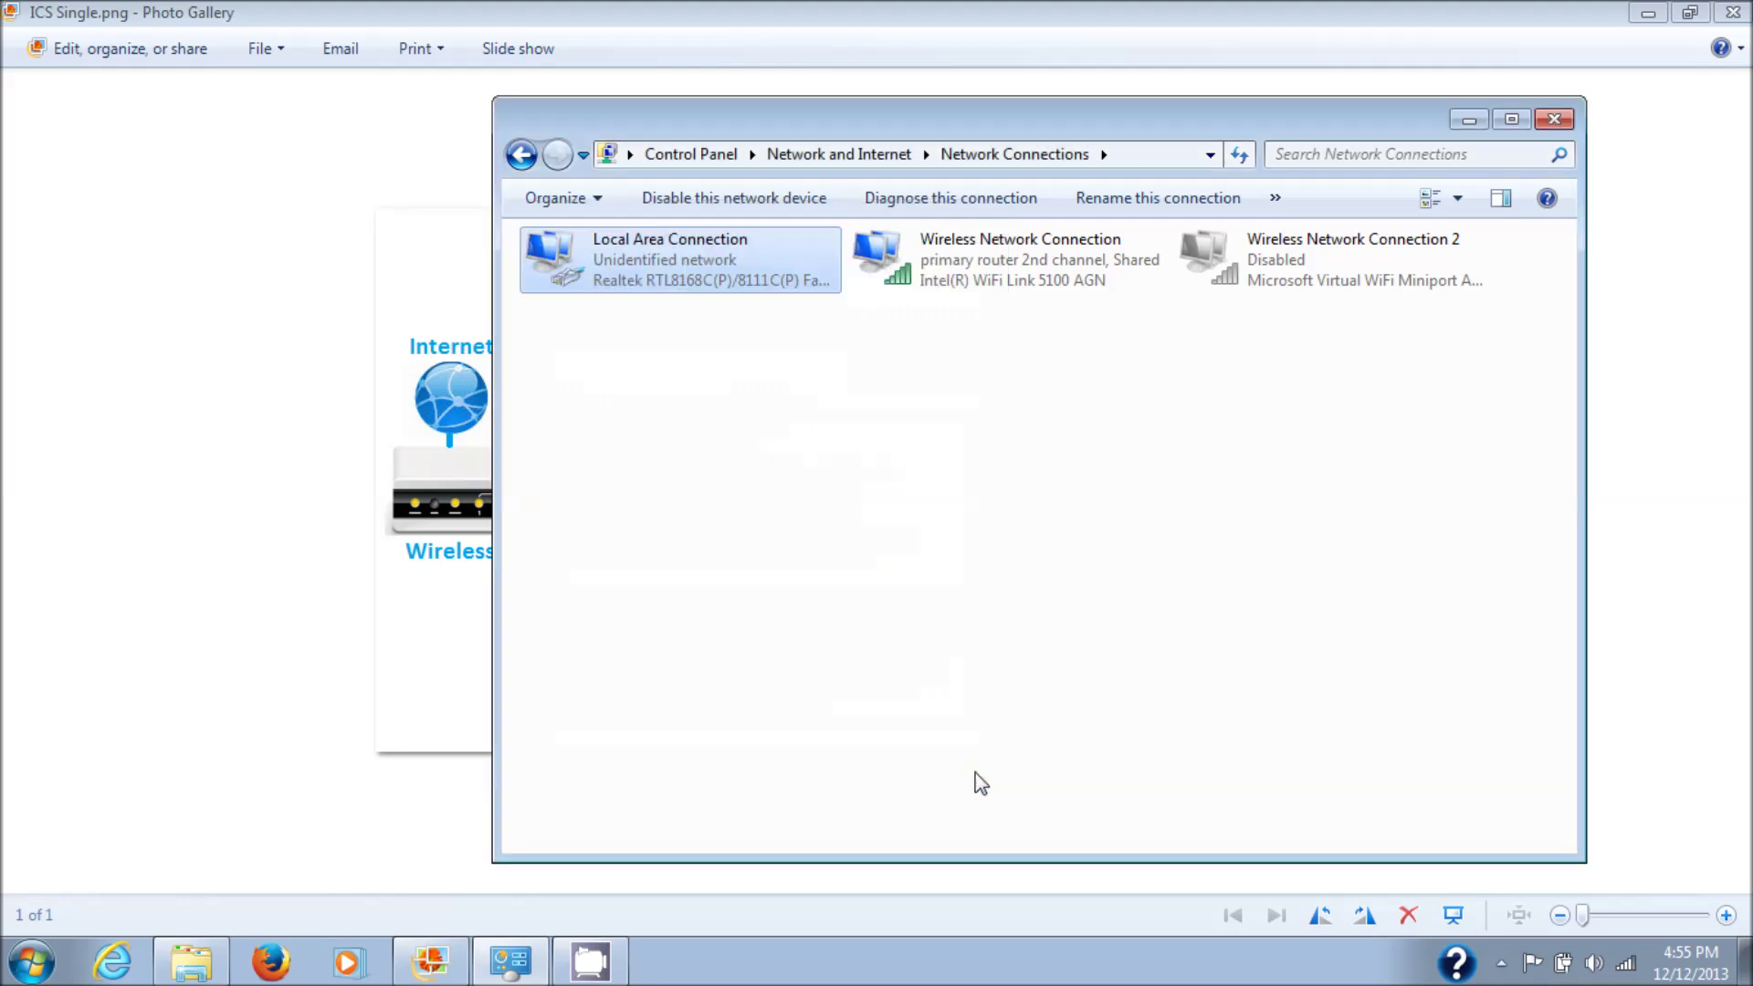
pyautogui.click(1465, 120)
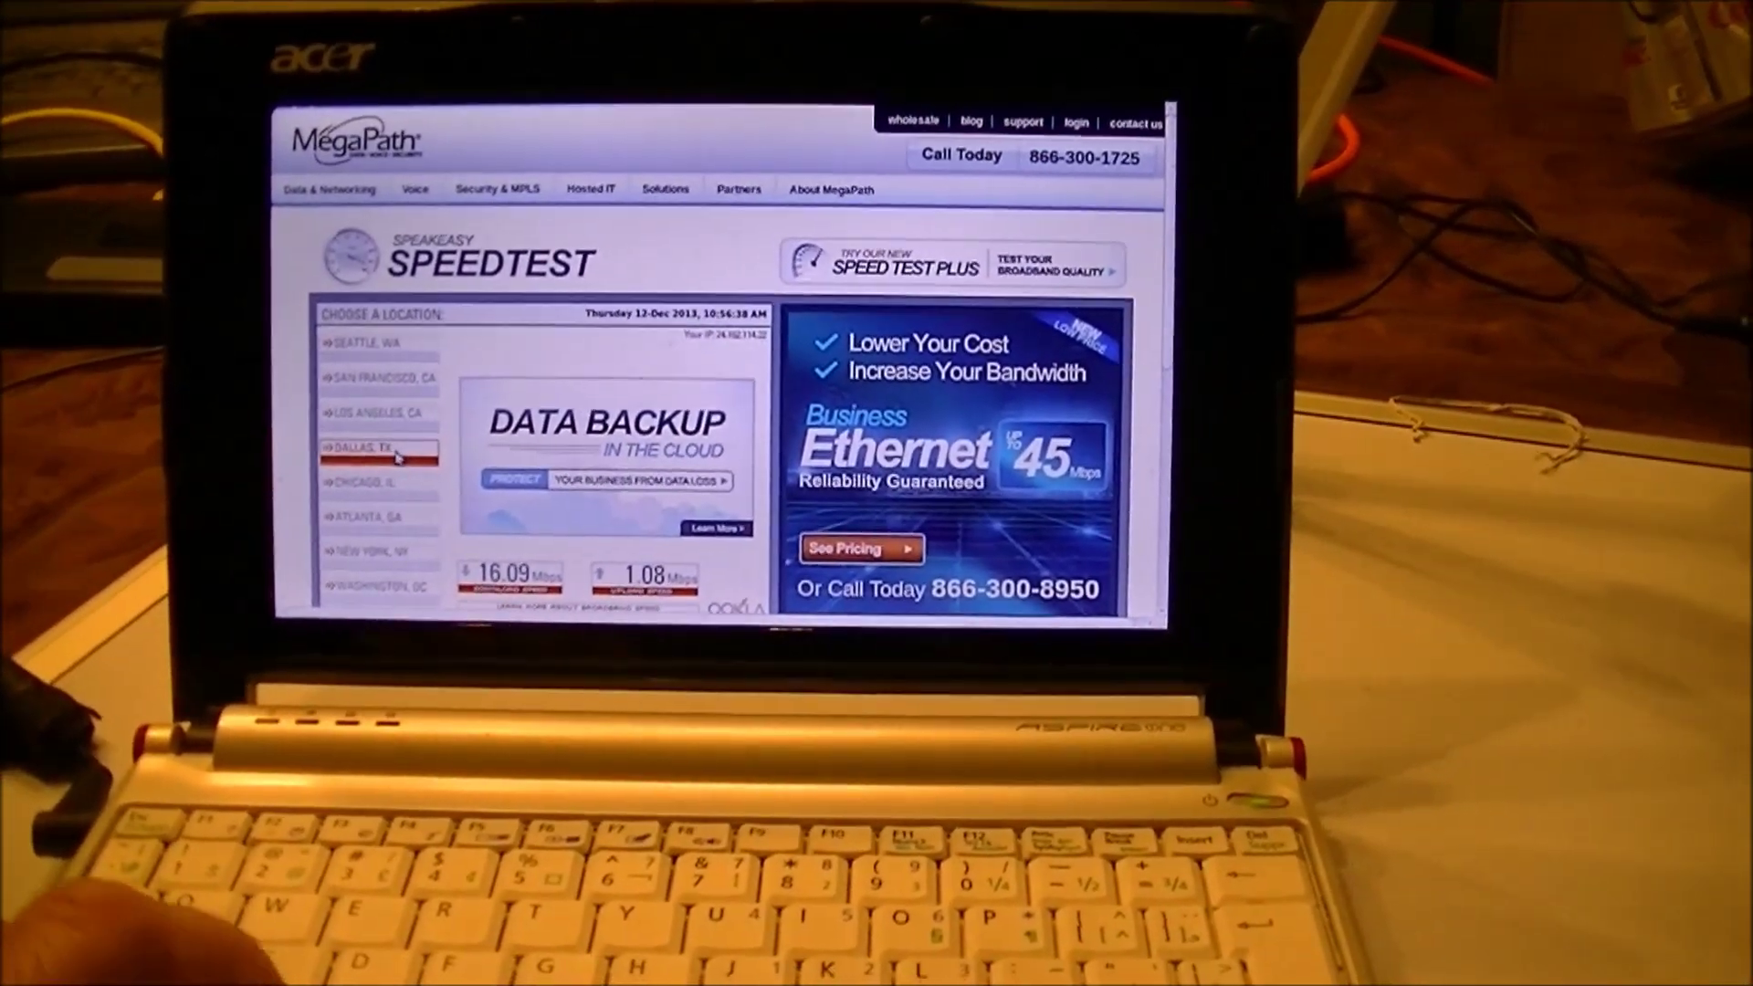
# Start a Speakeasy speed test against the DALLAS, TX server on the netbook.
pyautogui.click(292, 445)
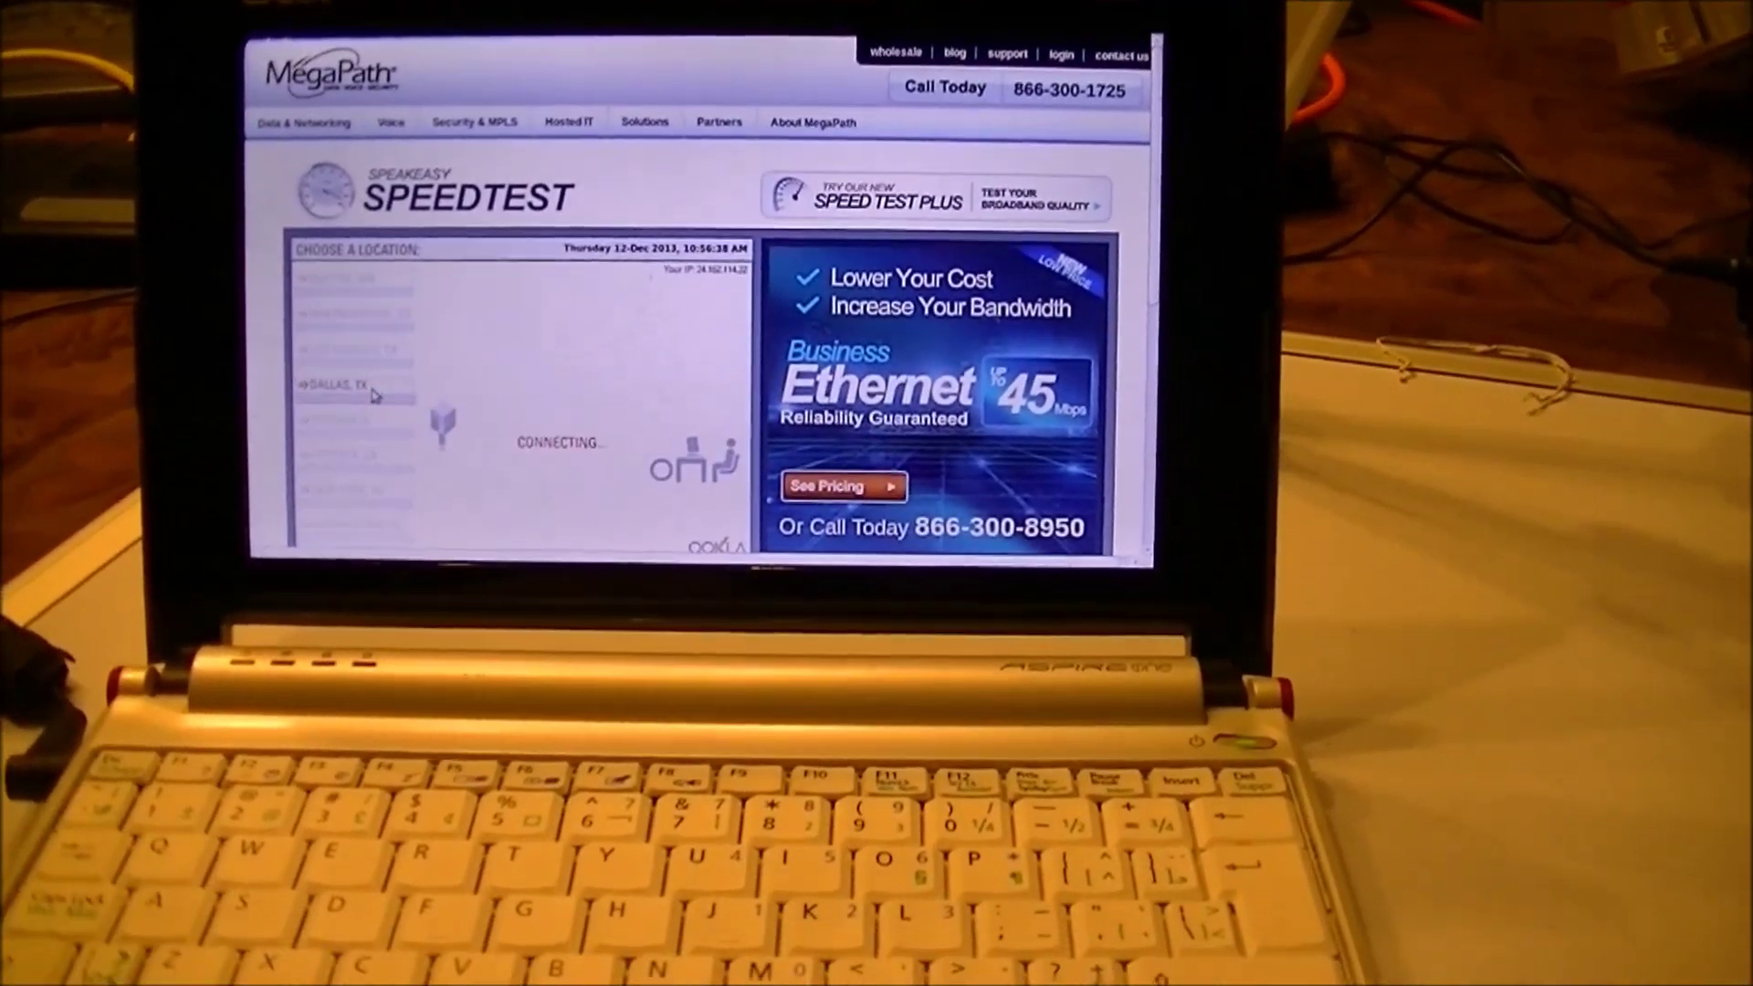